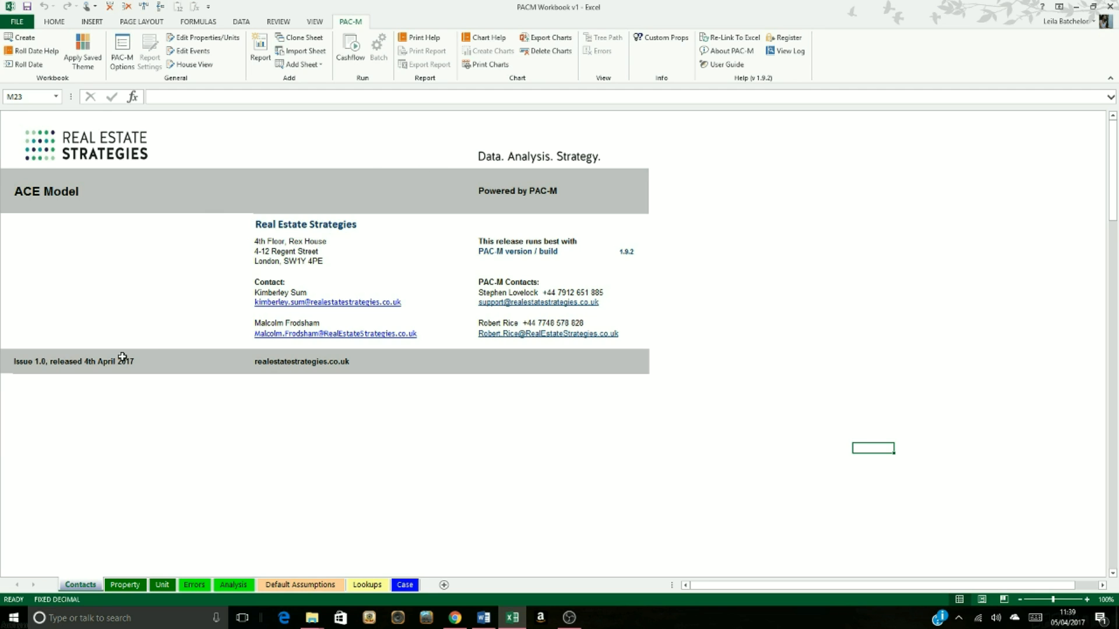
Look through the workbook's Property, Unit, Errors and Contacts sheets.
left_click(110, 587)
left_click(165, 586)
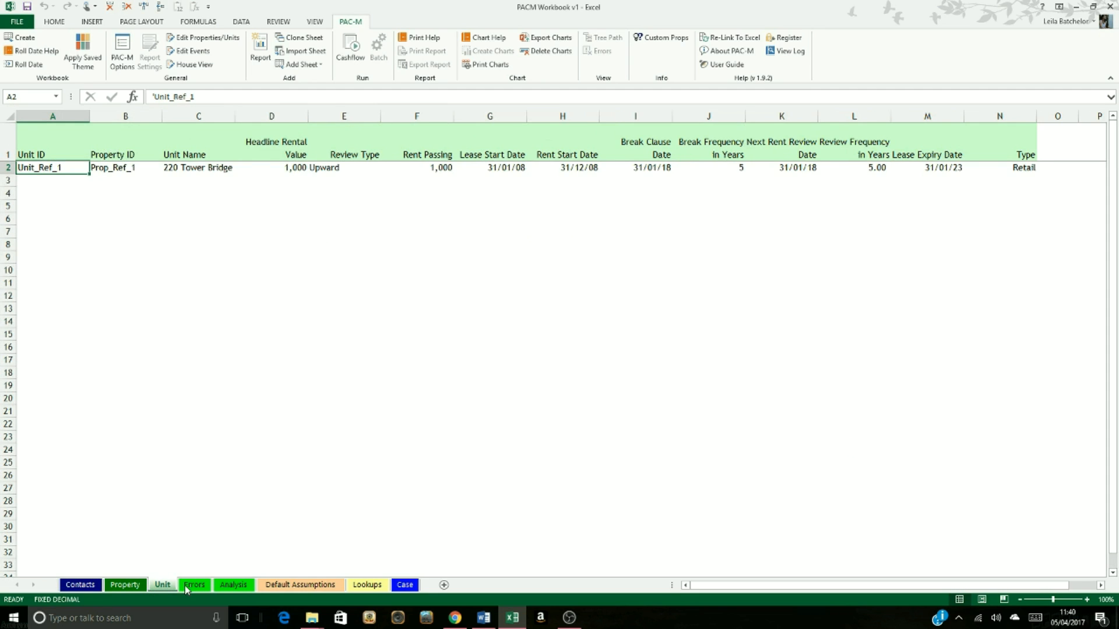
left_click(193, 585)
left_click(76, 585)
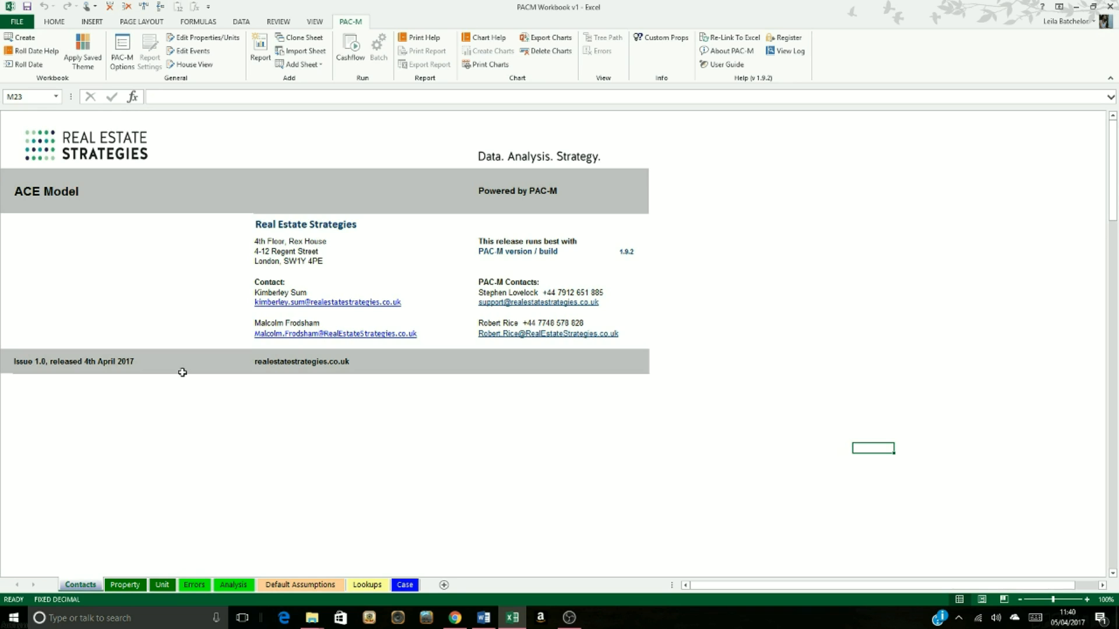
Open the Asset Editor from the Property sheet and set Property 1's Property ID to "Example 1".
left_click(123, 585)
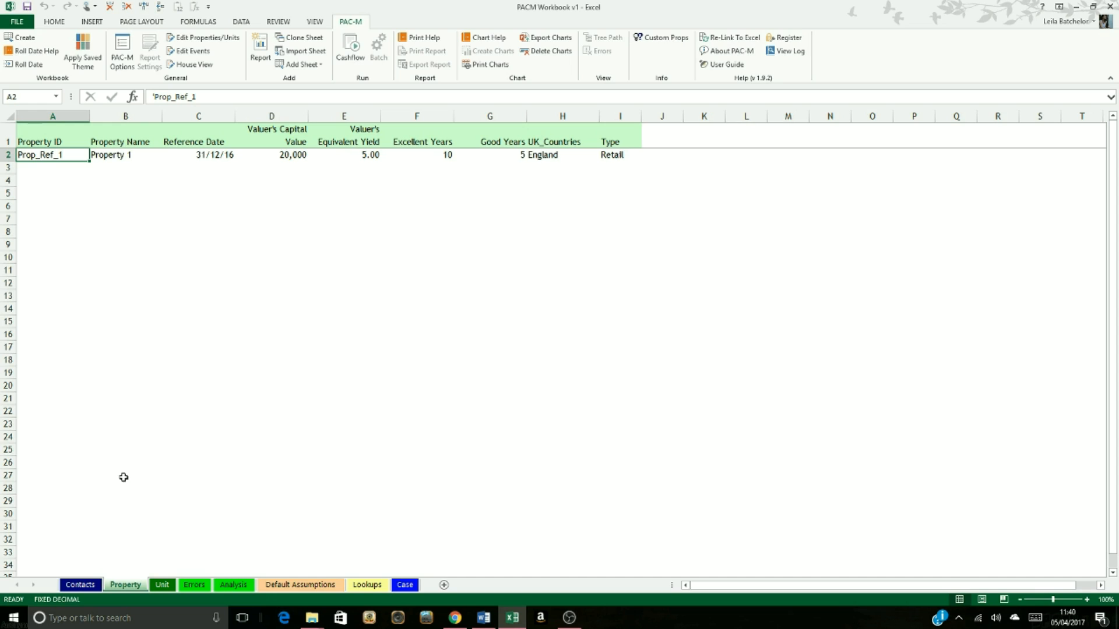
left_click(182, 39)
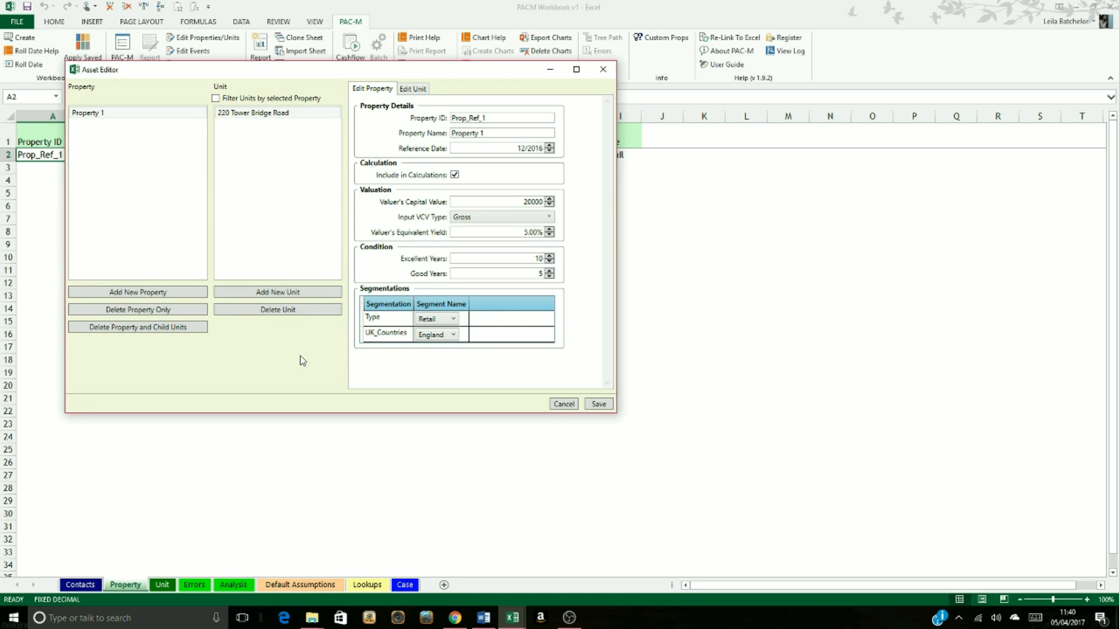
left_click(169, 114)
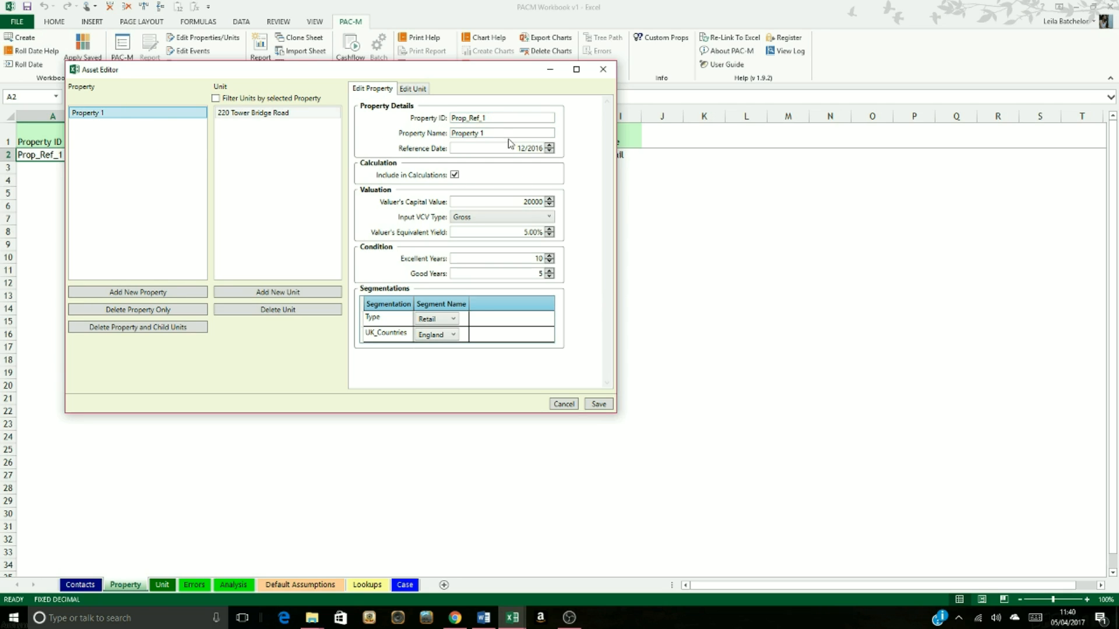
double_click(479, 119)
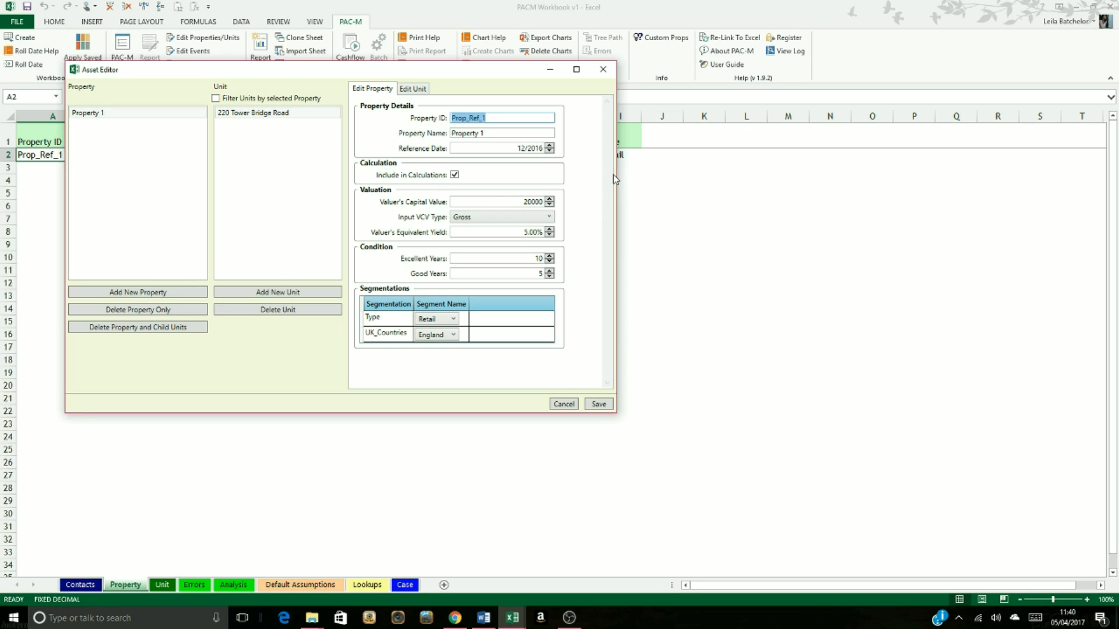
type("Example 1")
left_click(494, 134)
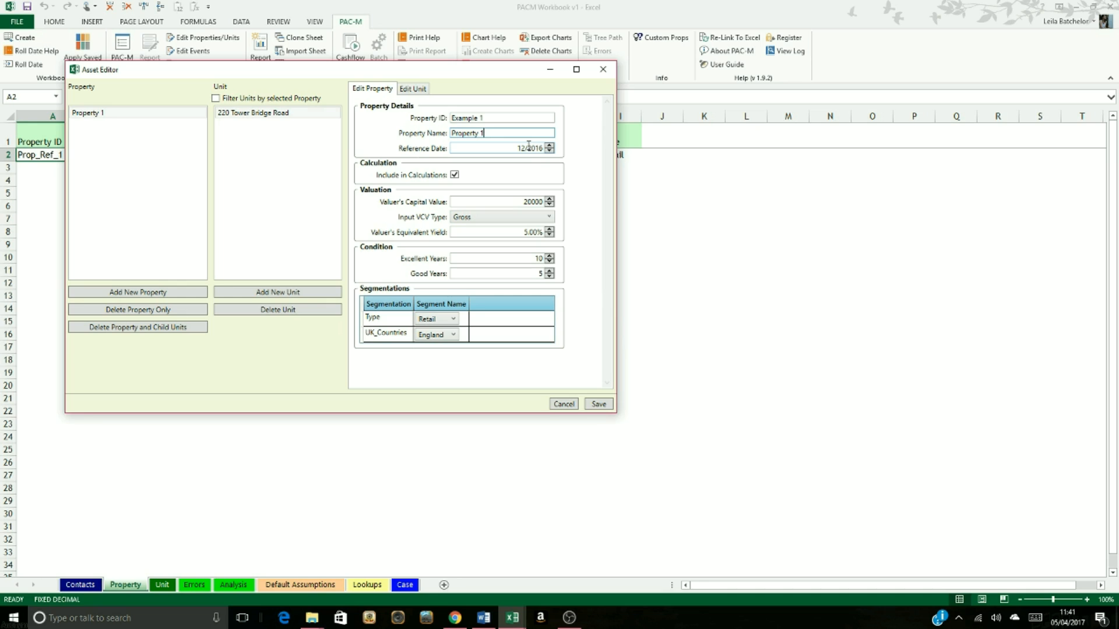
Set Property 1's Valuer's Capital Value to 50000 and its Type segment to Office.
double_click(523, 202)
type("50")
left_click(454, 318)
left_click(438, 344)
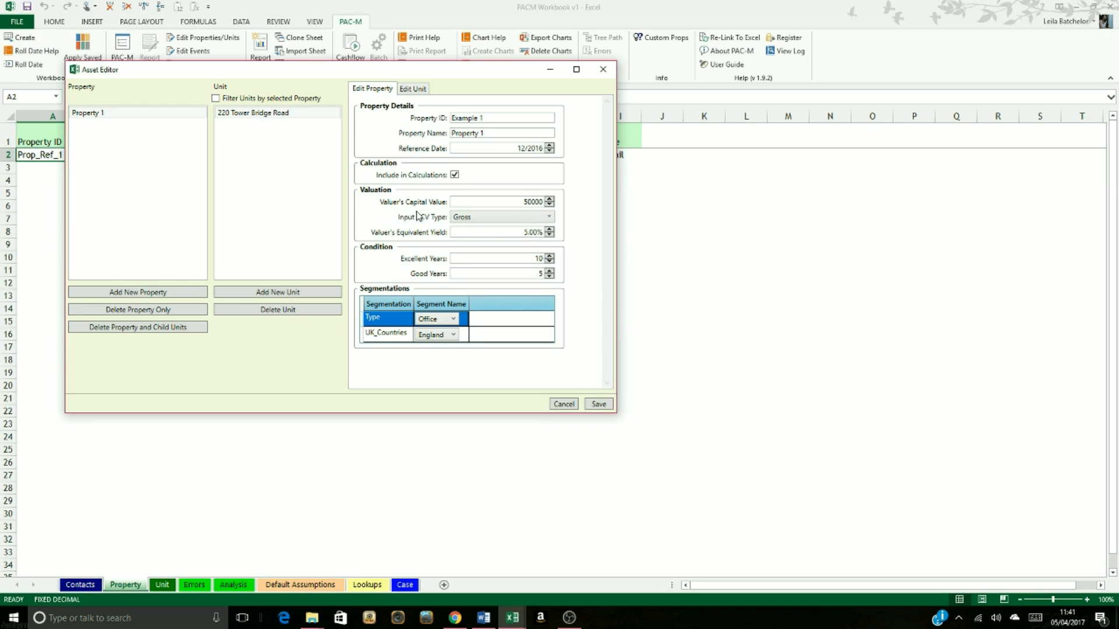
Add a new property with ID "Example 2" and name "Property 2", and enter its Valuer's Capital Value.
left_click(126, 114)
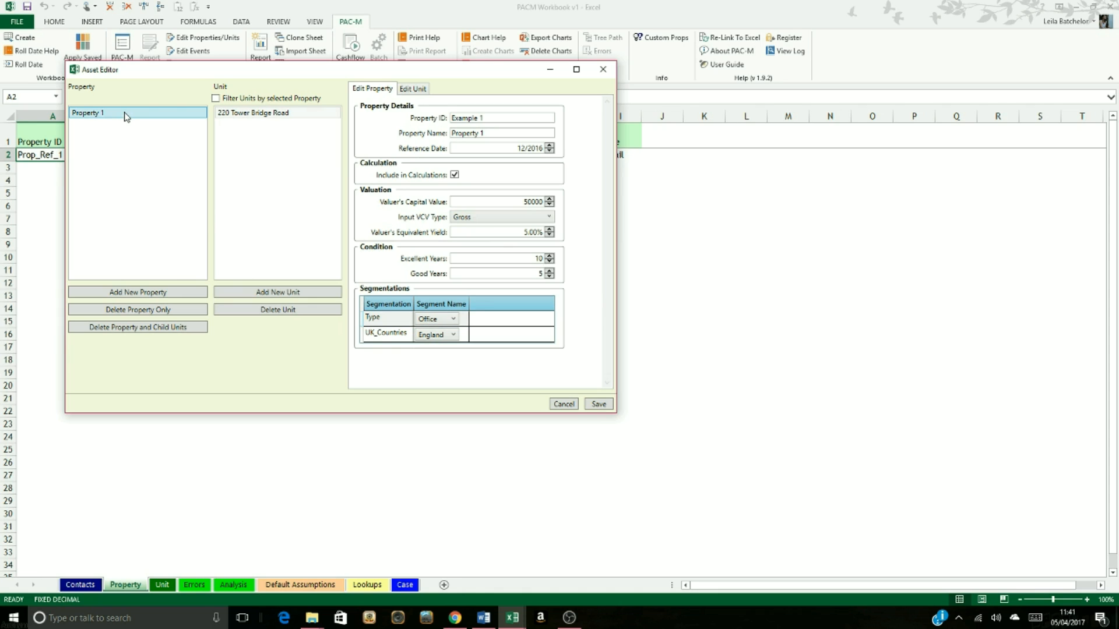
left_click(137, 296)
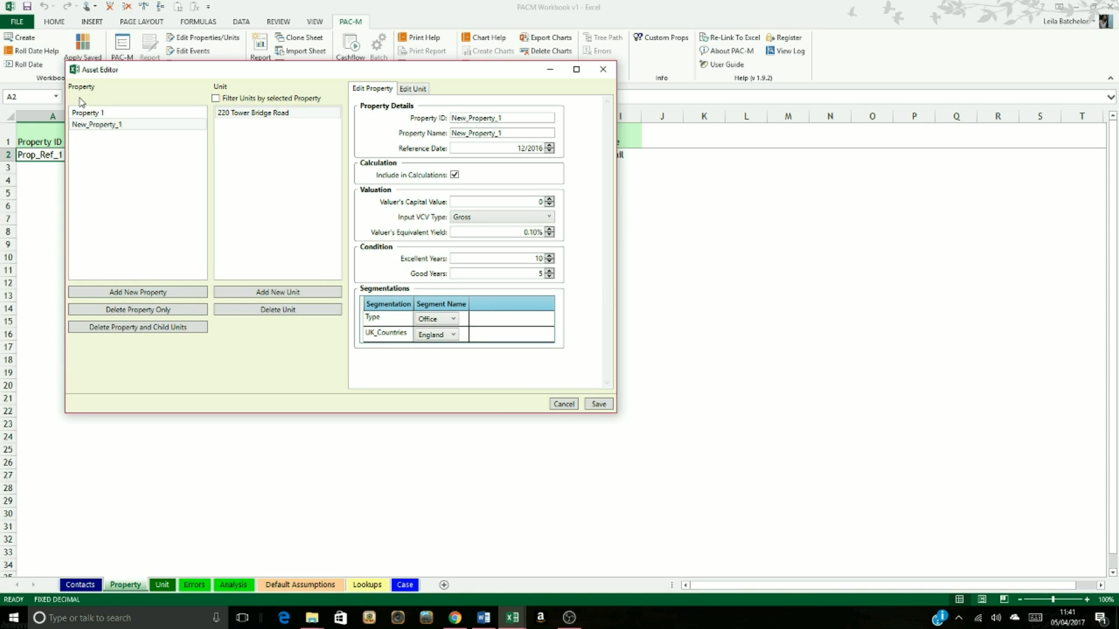
left_click_drag(507, 118, 448, 118)
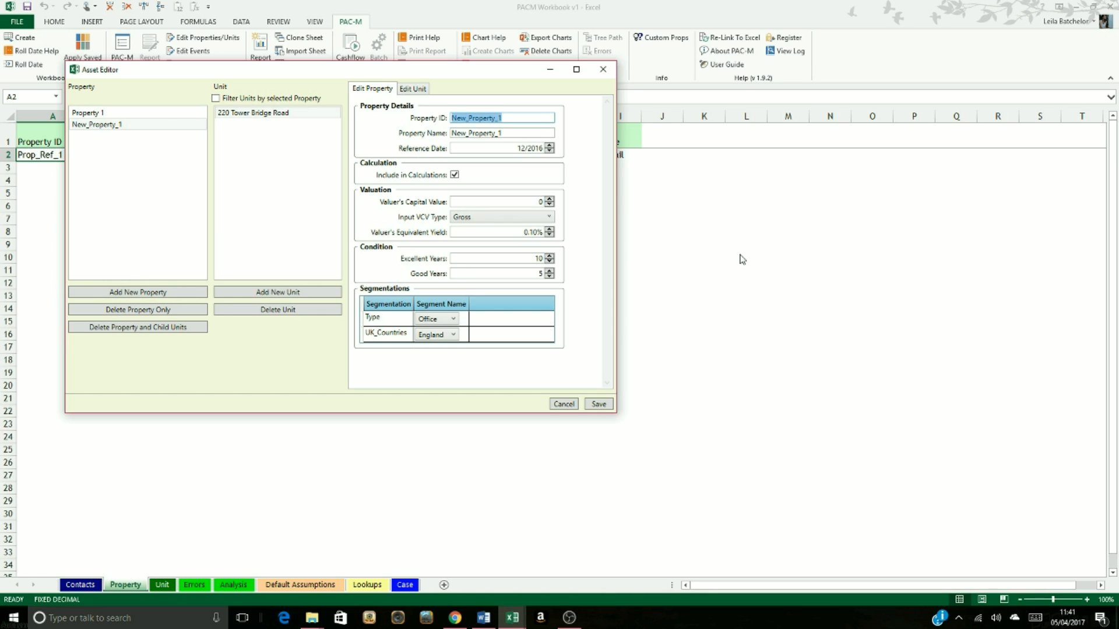
type("Example 2")
left_click(508, 133)
left_click_drag(509, 133, 453, 133)
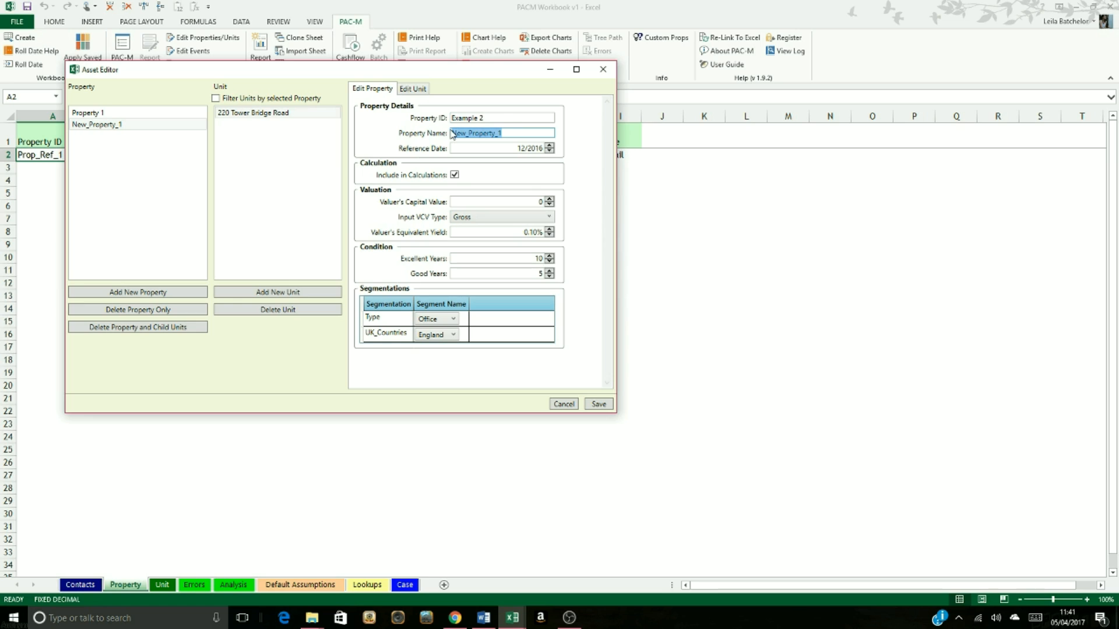
type("Proper")
left_click(574, 163)
left_click(537, 202)
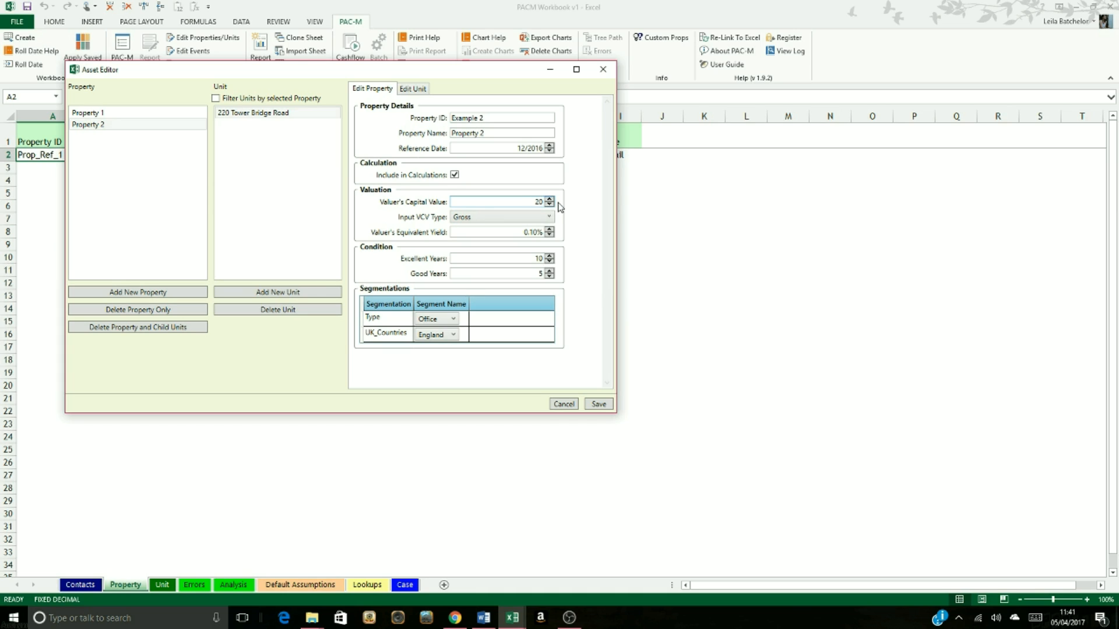
left_click(581, 192)
Set Property 1's Type segment to Retail.
left_click(120, 114)
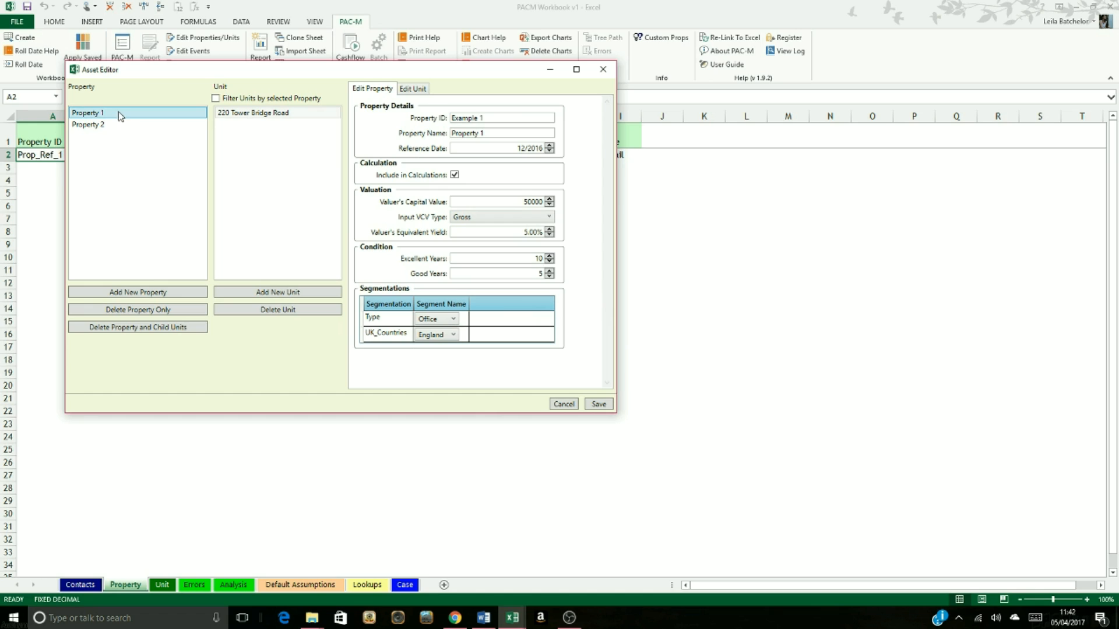
left_click(452, 319)
left_click(446, 333)
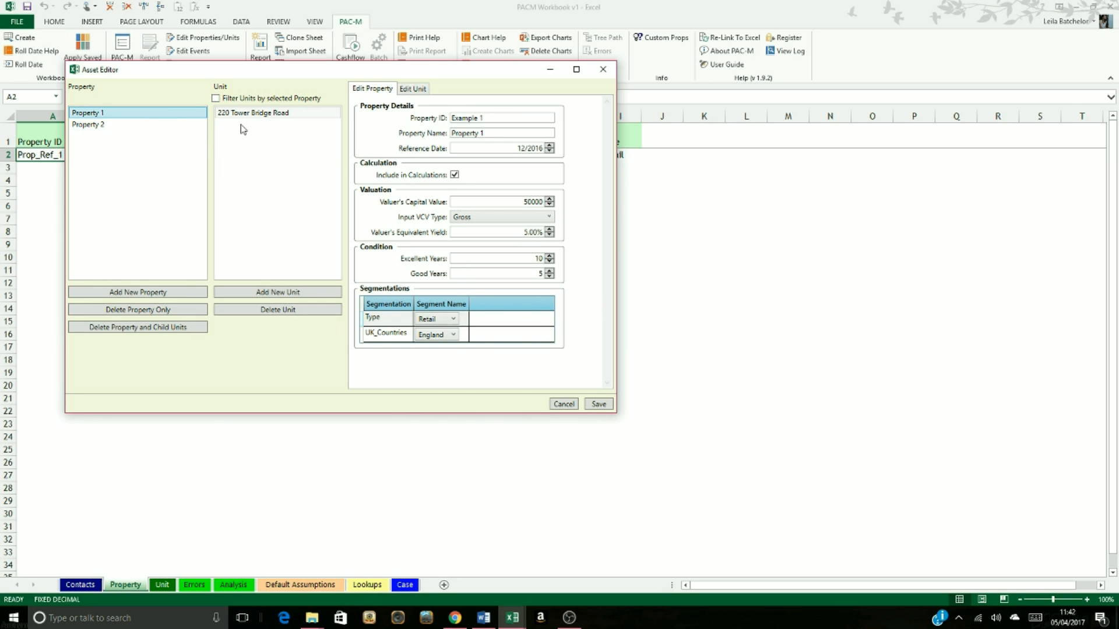
Add a new unit to Property 1 with Unit ID "Unit 1" and Unit Name "Ground Floor".
left_click(321, 297)
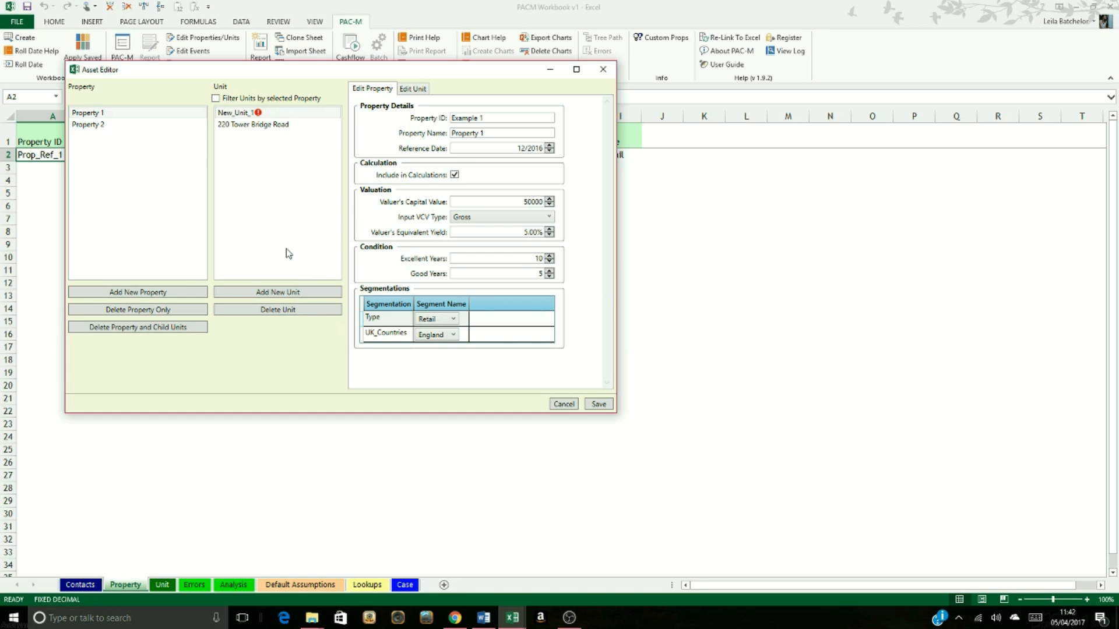
left_click(227, 113)
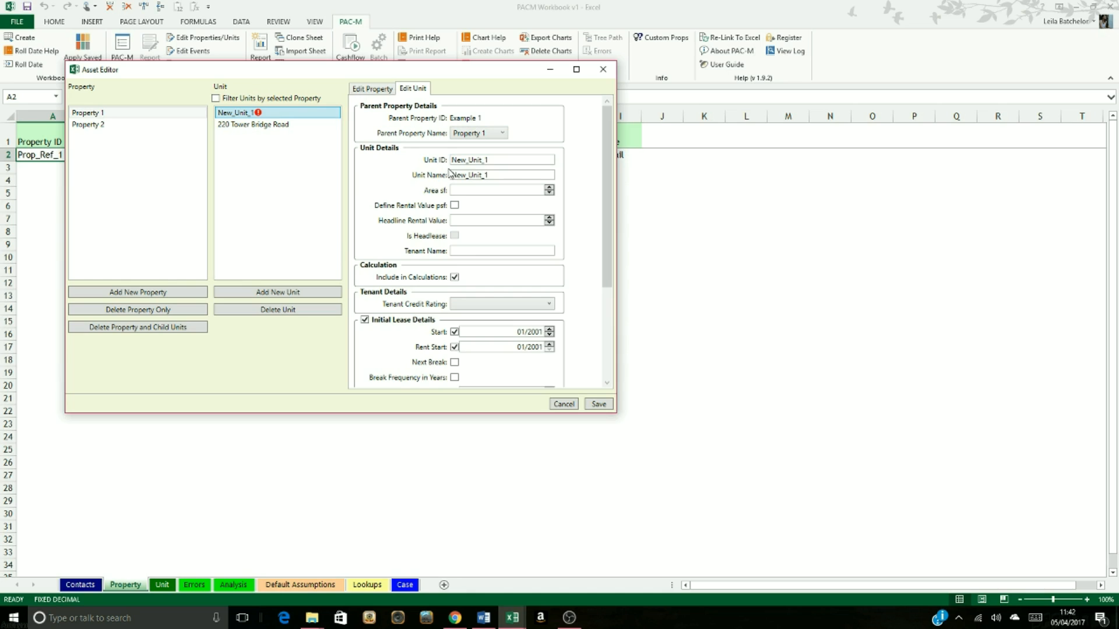
double_click(496, 160)
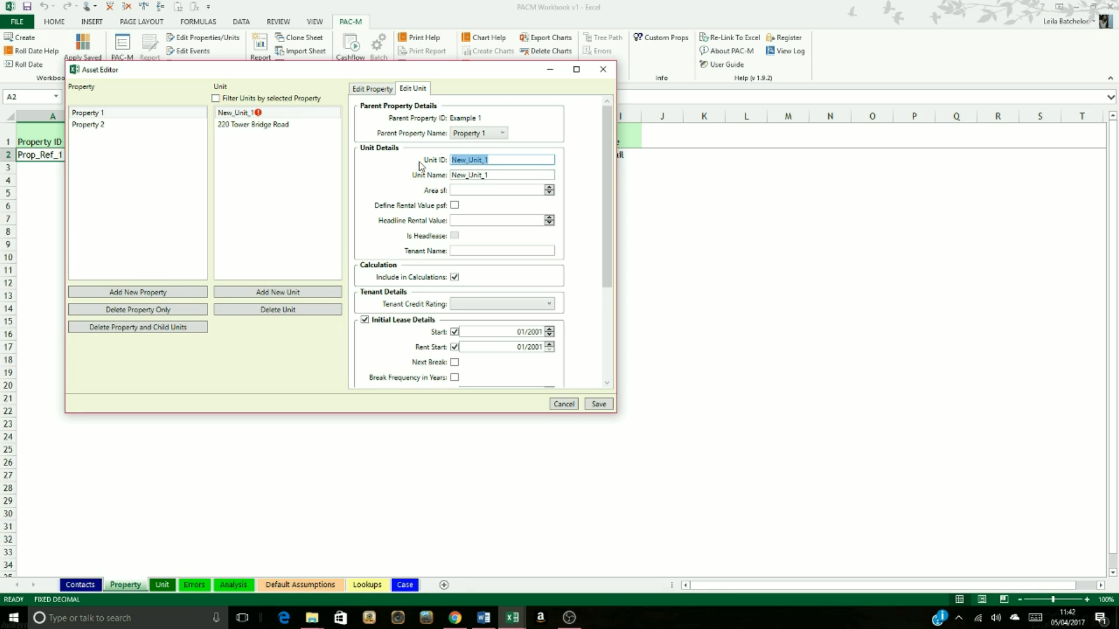
type("Unit 1")
left_click_drag(497, 175, 453, 175)
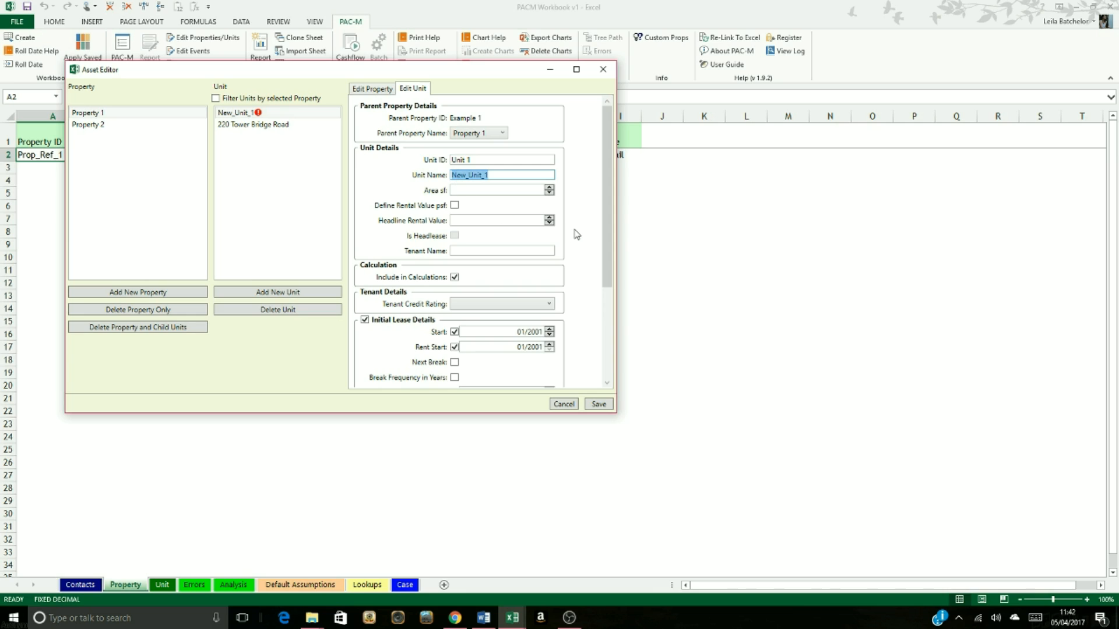
type("Ground Floor")
Set the Ground Floor unit's Headline Rental Value to 2000 and its Type segment to Retail.
left_click(501, 220)
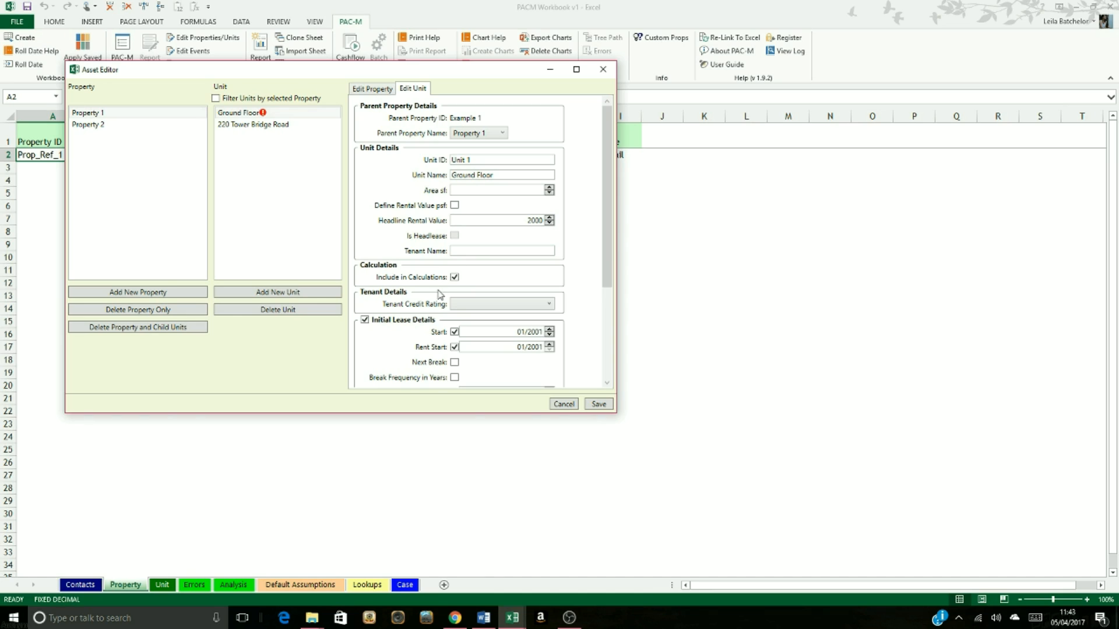
left_click(498, 308)
left_click(499, 309)
scroll(380, 324, "down", 5)
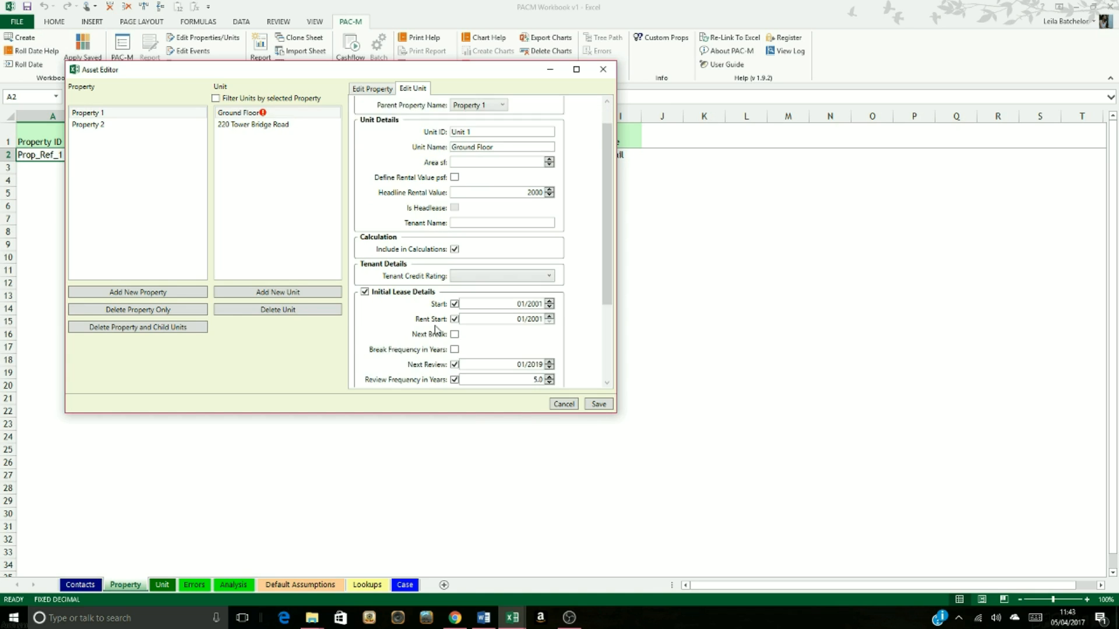
left_click(455, 370)
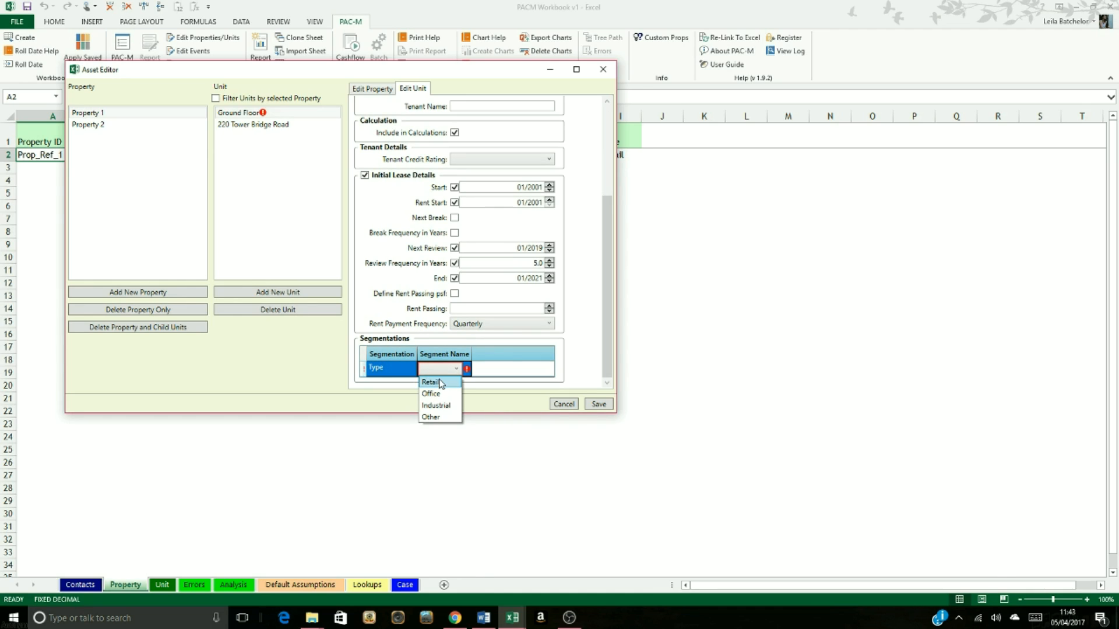
left_click(440, 381)
left_click(592, 362)
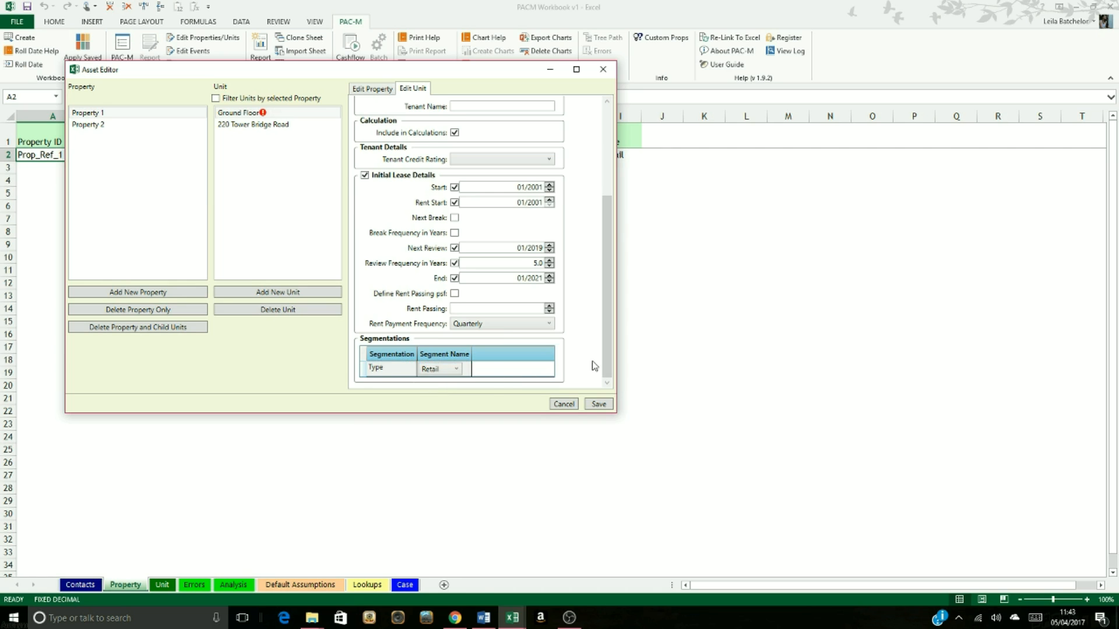
Check the error flagged on the Ground Floor unit and set its Rent Passing to 1000.
scroll(577, 357, "up", 2)
scroll(402, 262, "up", 3)
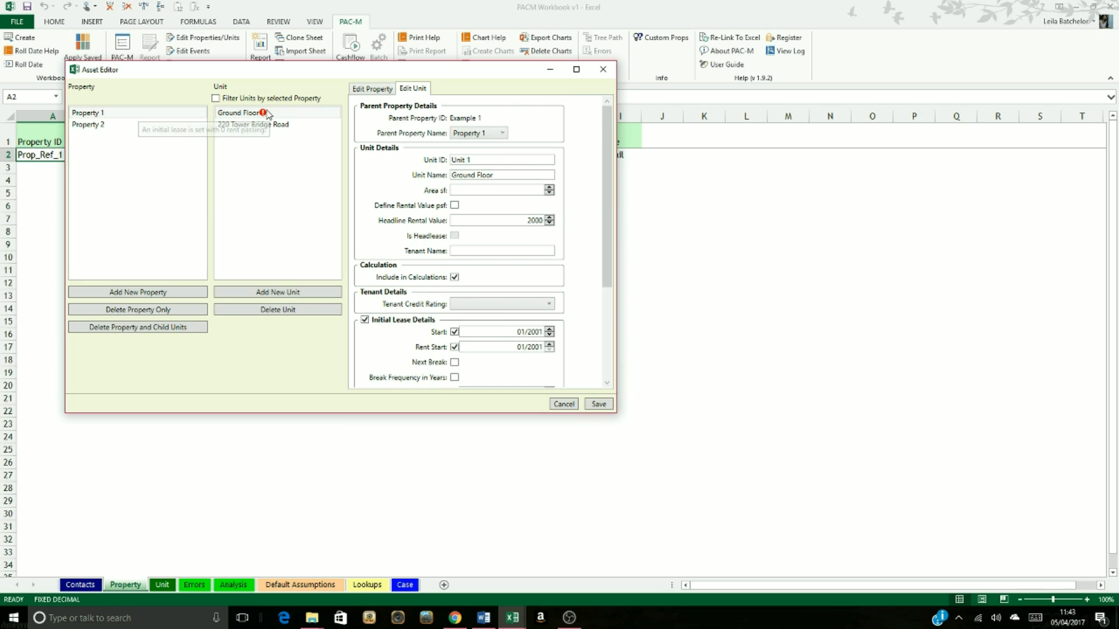
scroll(564, 195, "down", 4)
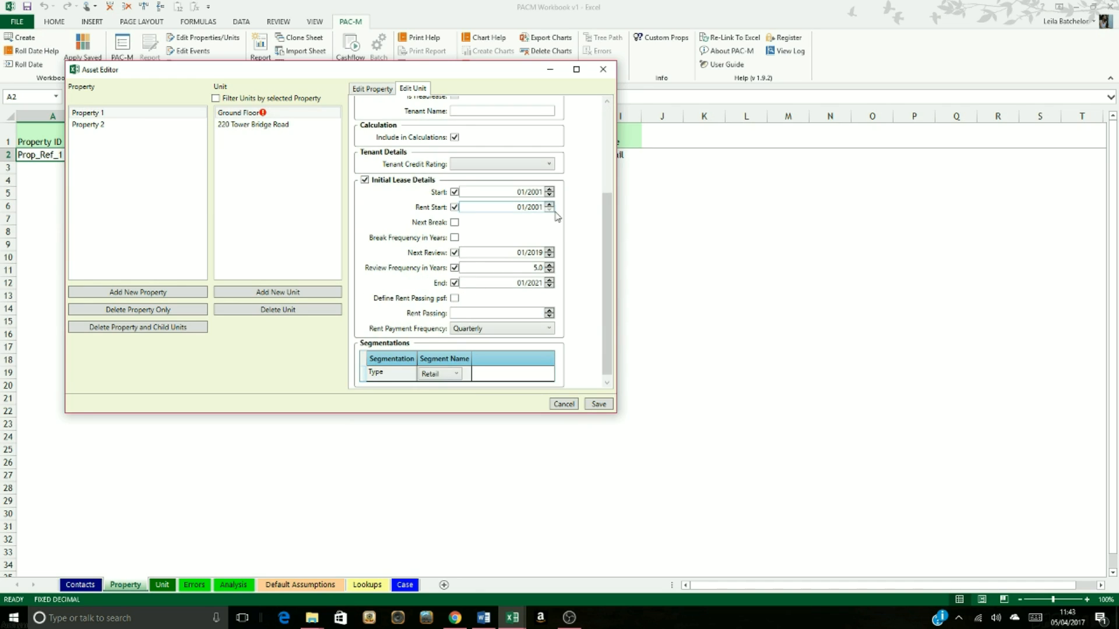
left_click(540, 313)
type("1000")
left_click(592, 337)
scroll(592, 338, "up", 5)
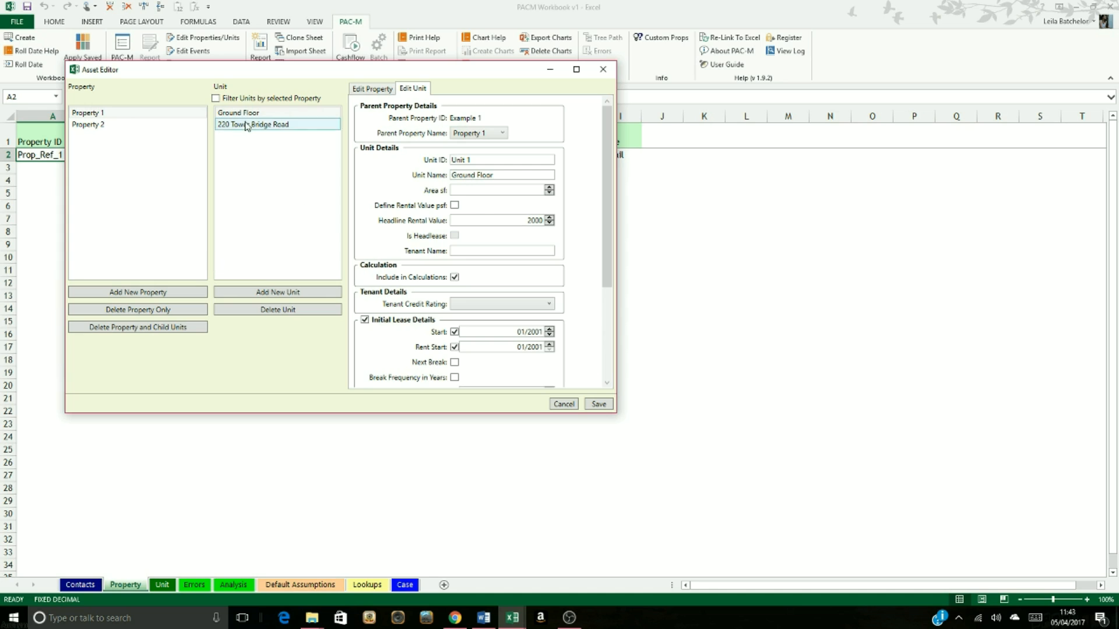
Add another unit to Property 1 with Unit ID "Unit 2" and Unit Name "First Floor".
left_click(282, 294)
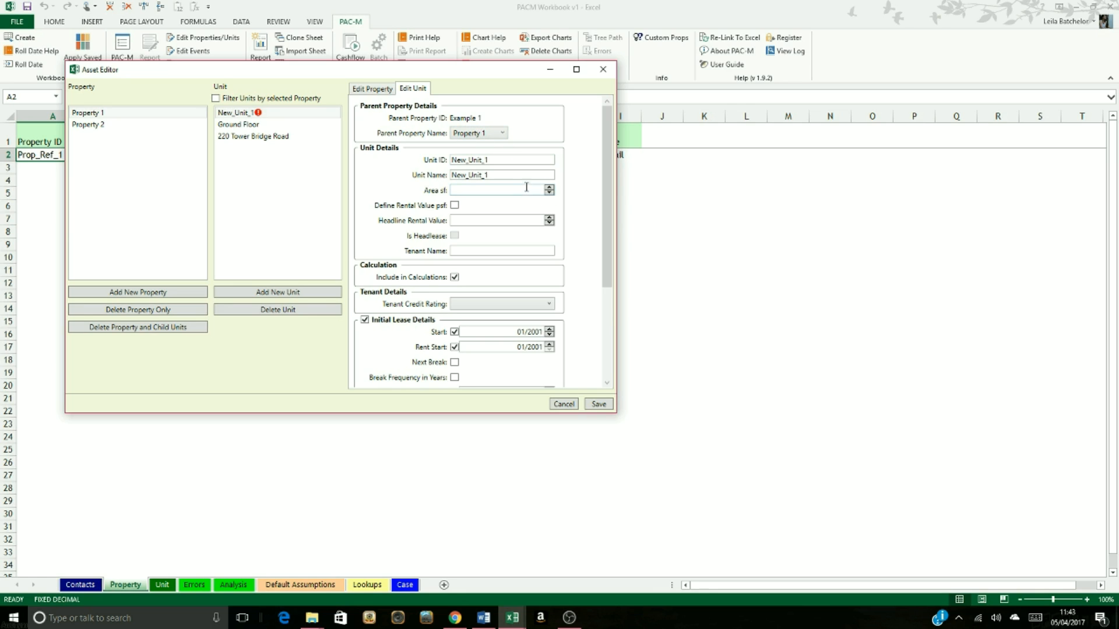
left_click(507, 161)
double_click(485, 160)
type("Unit 2")
left_click_drag(493, 174, 435, 175)
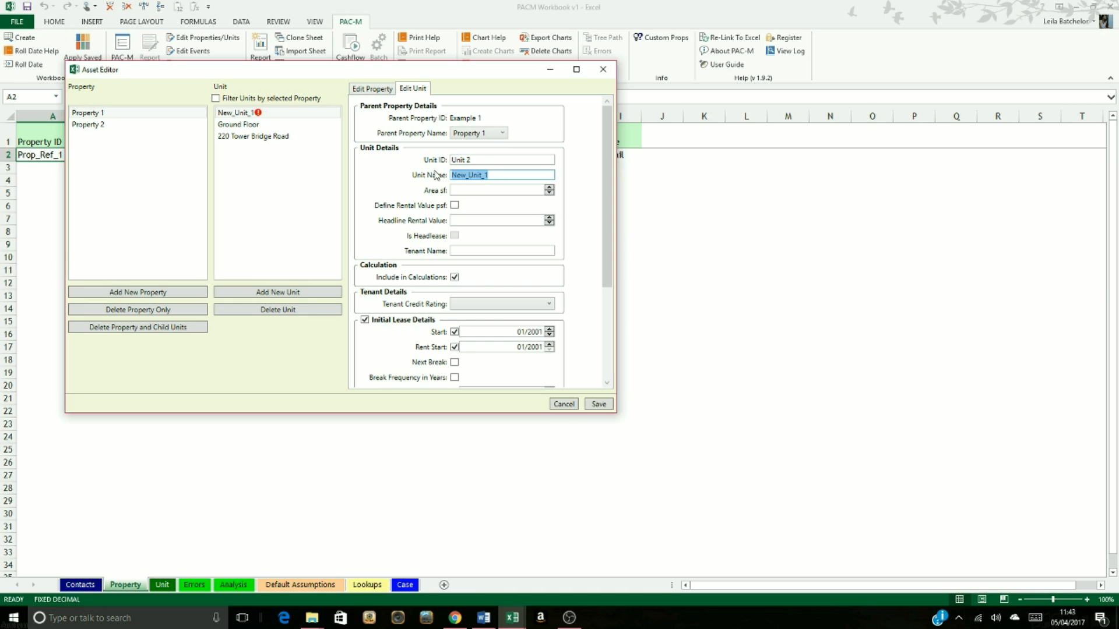
type("First Floor")
Set the First Floor unit's Headline Rental Value to 2000 and its Rent Passing to 1000.
left_click(529, 221)
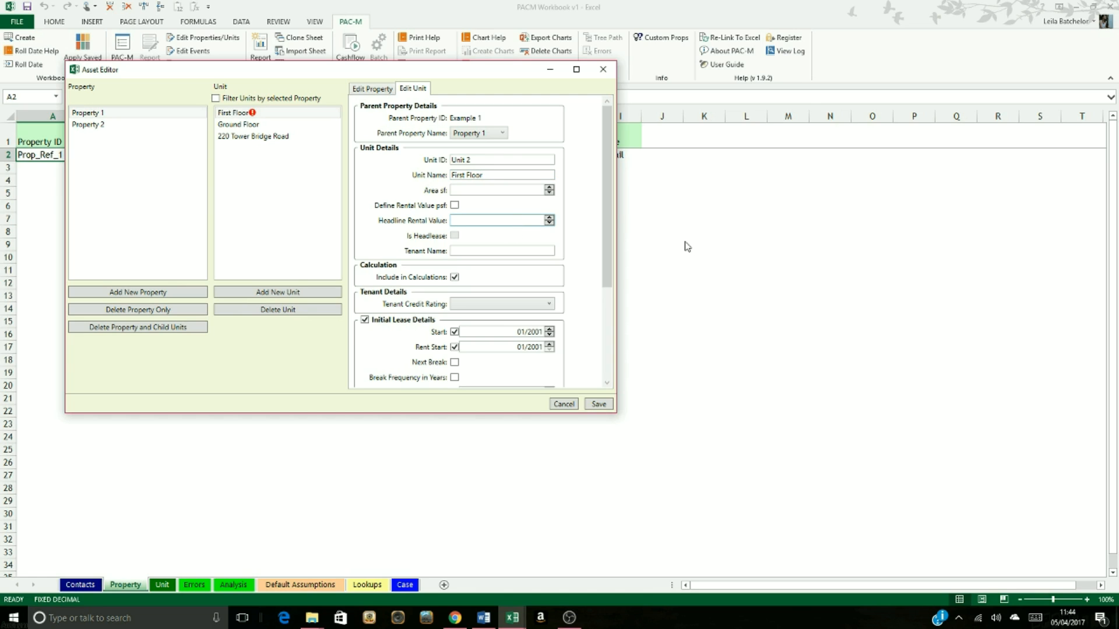
type("2000")
scroll(576, 349, "down", 5)
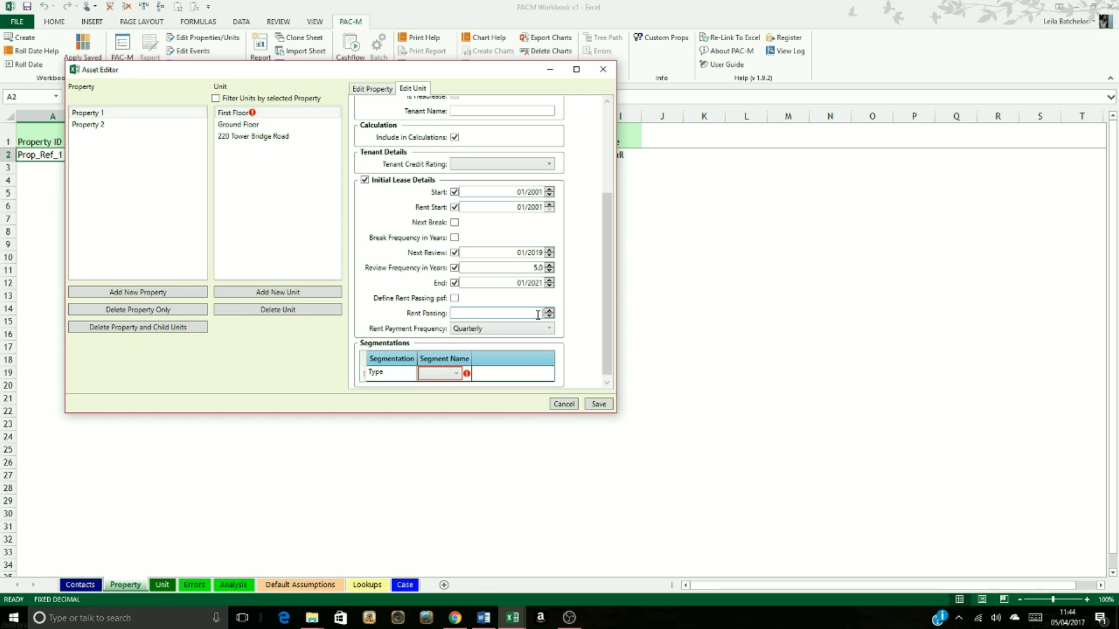
left_click(537, 314)
type("1000")
Set the First Floor unit's Type segment to Office.
left_click(456, 374)
left_click(440, 399)
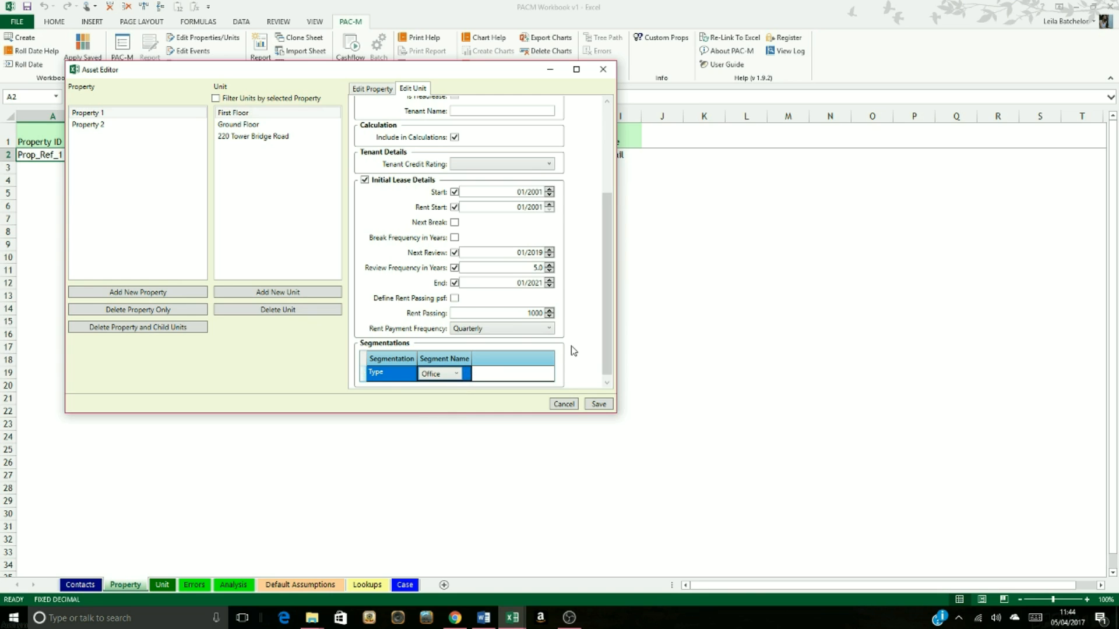
scroll(594, 320, "up", 5)
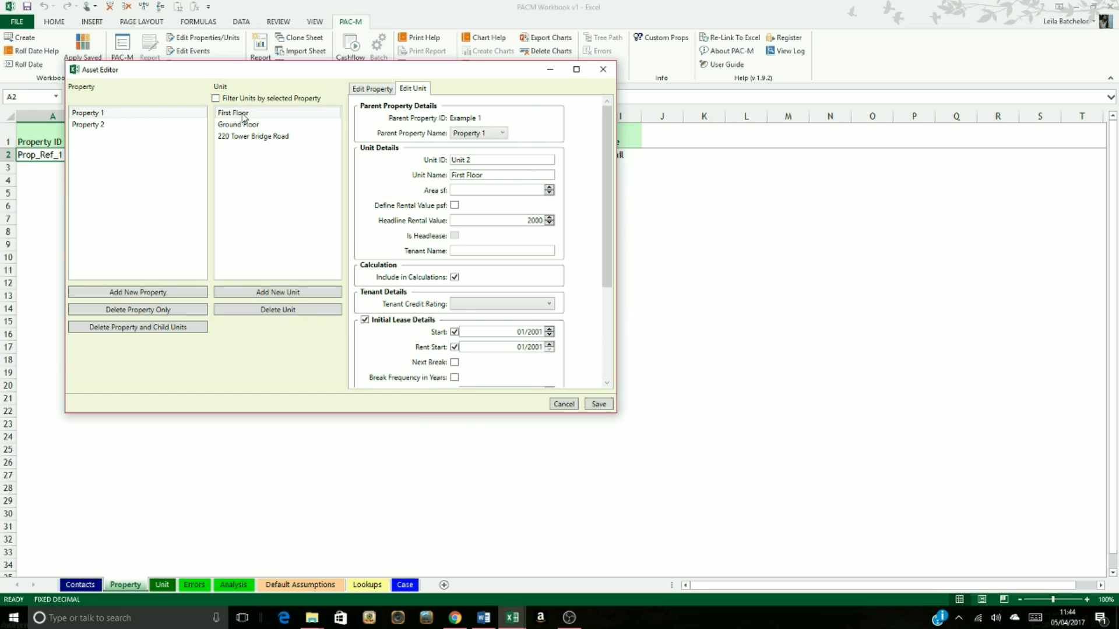
Review the First Floor and Ground Floor unit entries, including the Ground Floor's lease details and segmentation.
left_click(243, 113)
left_click(236, 126)
left_click(239, 113)
left_click(236, 125)
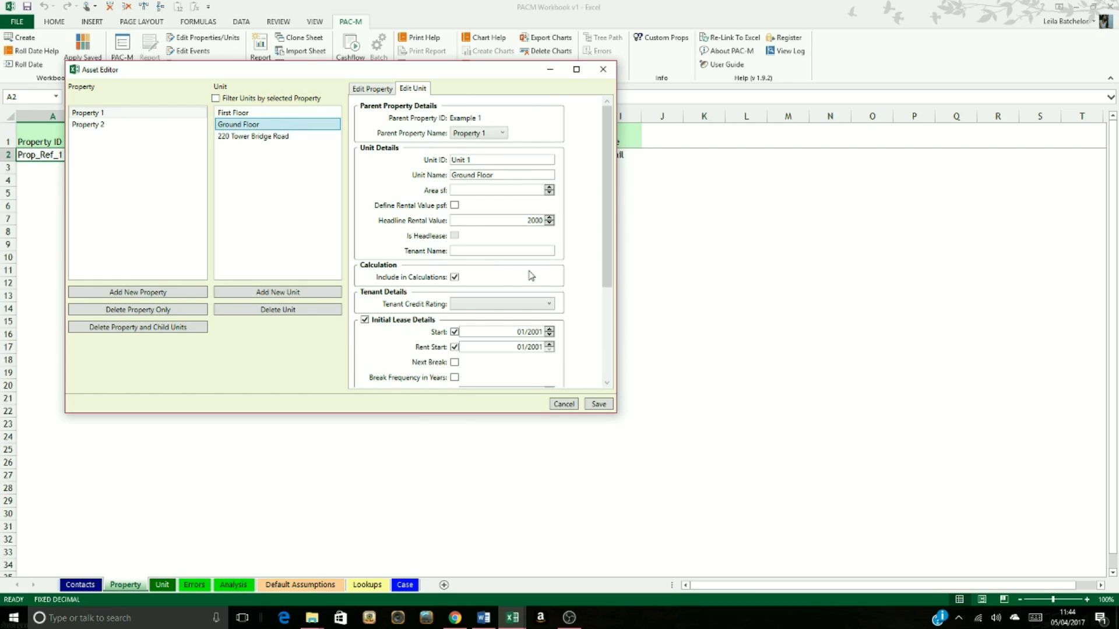
scroll(530, 276, "down", 5)
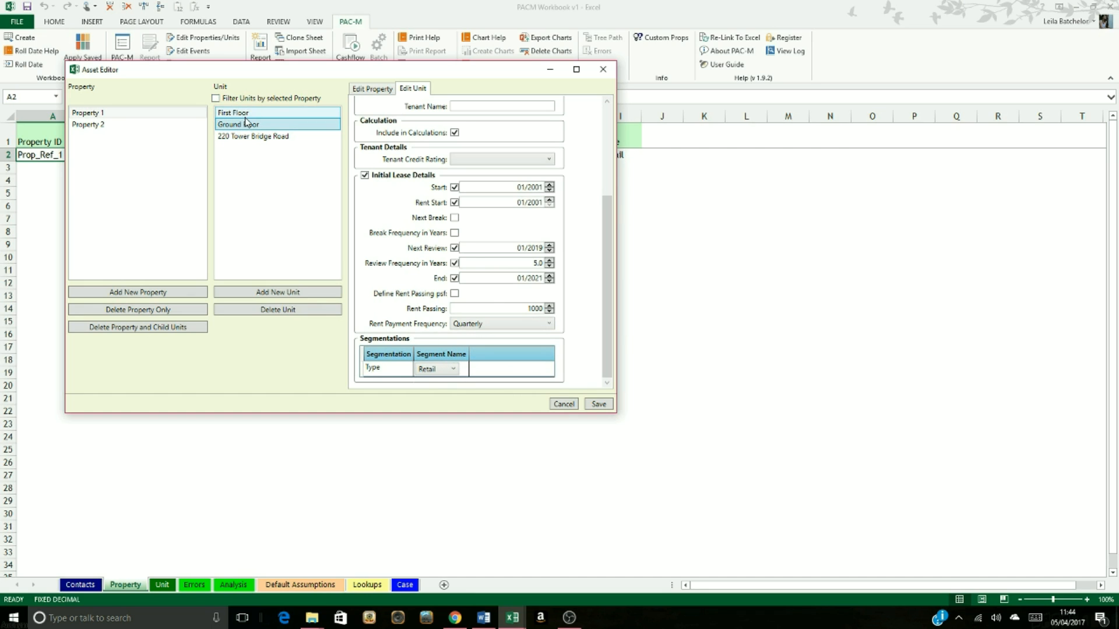
scroll(558, 242, "up", 3)
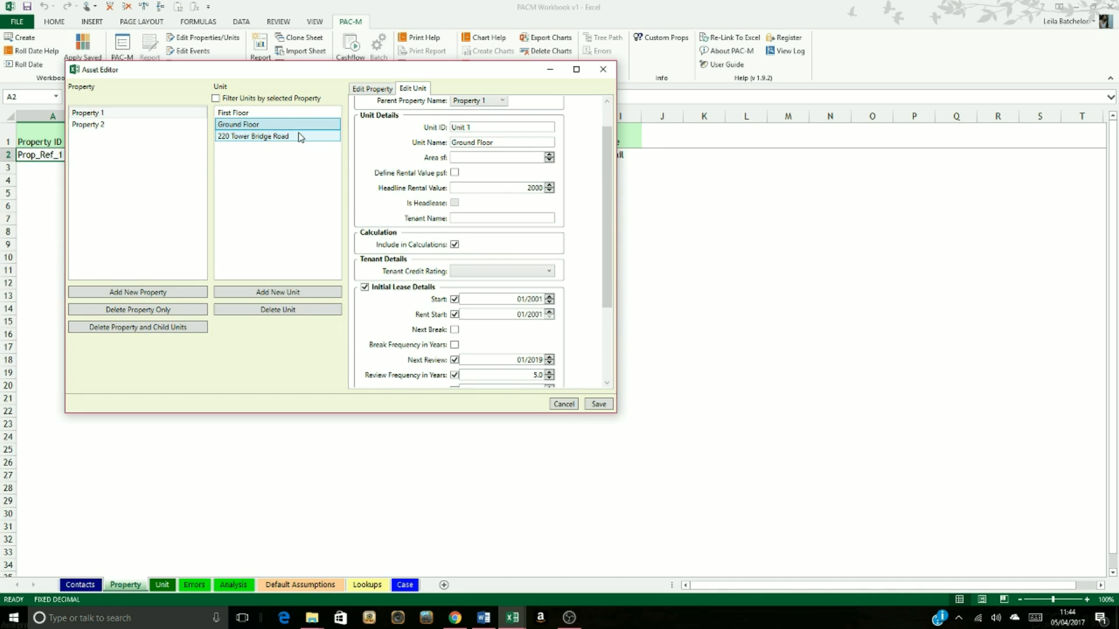
Add another unit to Property 1 with Unit ID "Unit 3" and Unit Name "Floor 2".
left_click(282, 292)
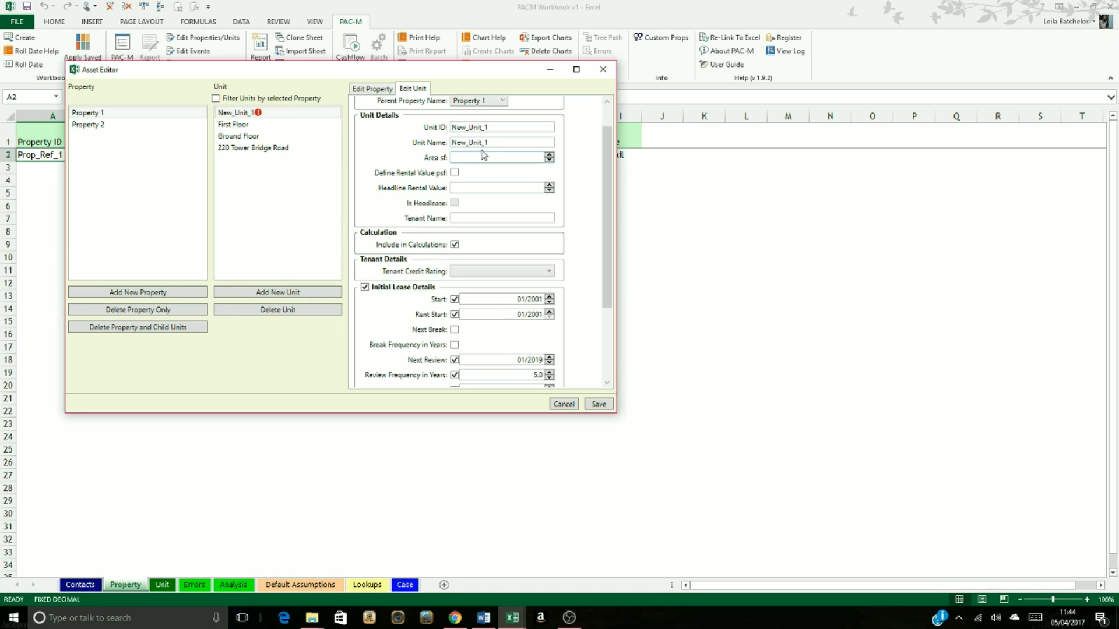
scroll(483, 132, "up", 1)
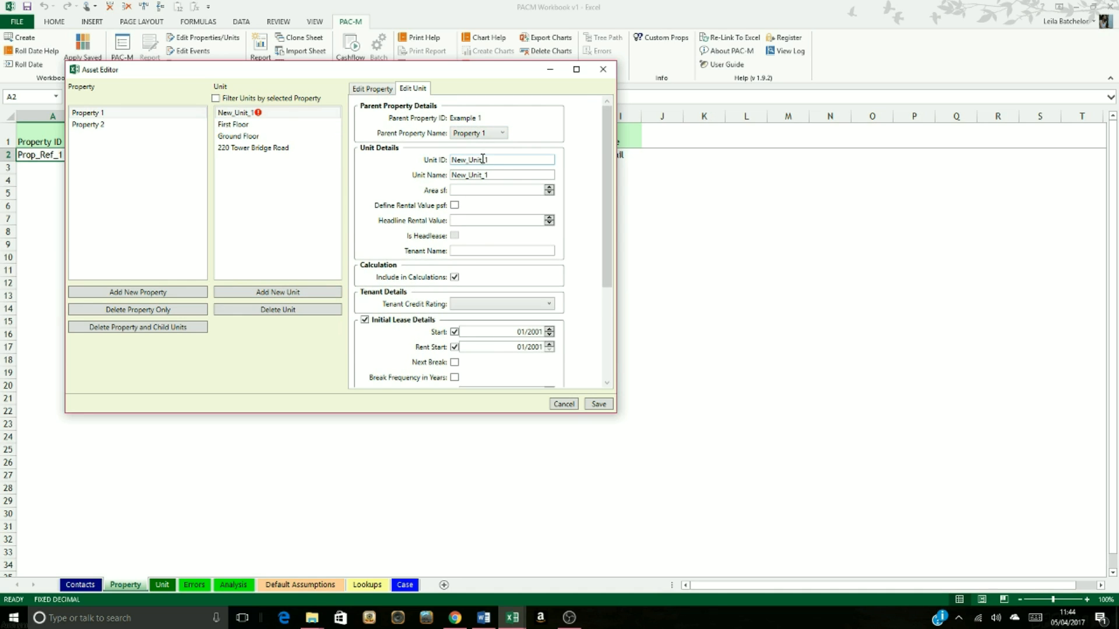
left_click_drag(496, 160, 443, 161)
type("Unit 3")
key("Tab")
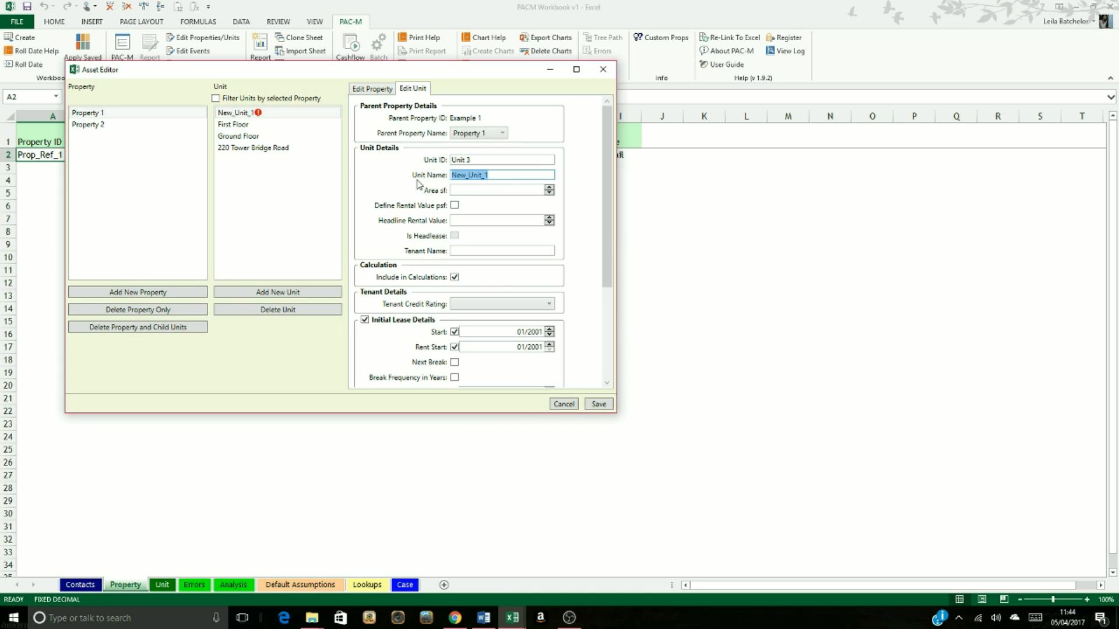
type("Floor 2")
Set the Floor 2 unit's Headline Rental Value to 2000, Rent Passing to 1000 and Type segment to Office.
left_click(494, 220)
scroll(511, 233, "down", 5)
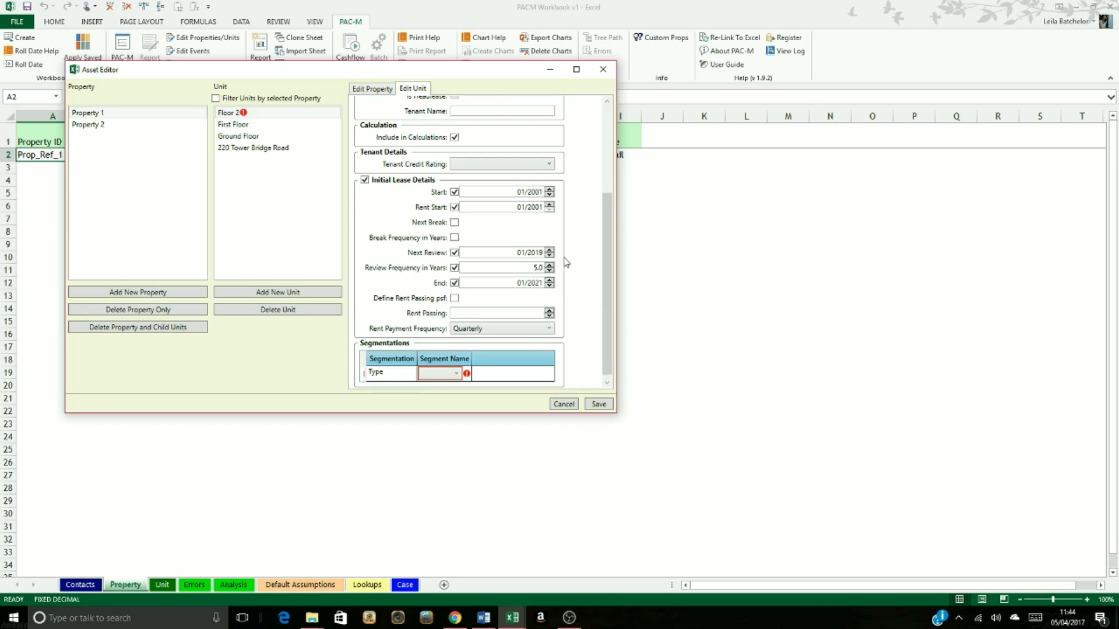
left_click(532, 309)
type("1000")
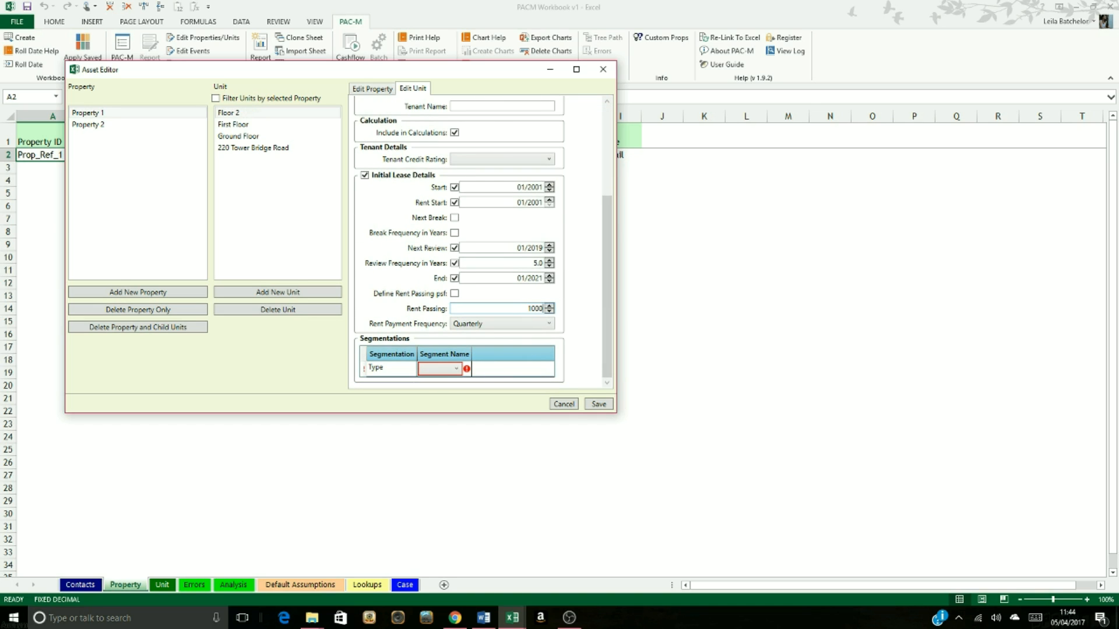
left_click(453, 368)
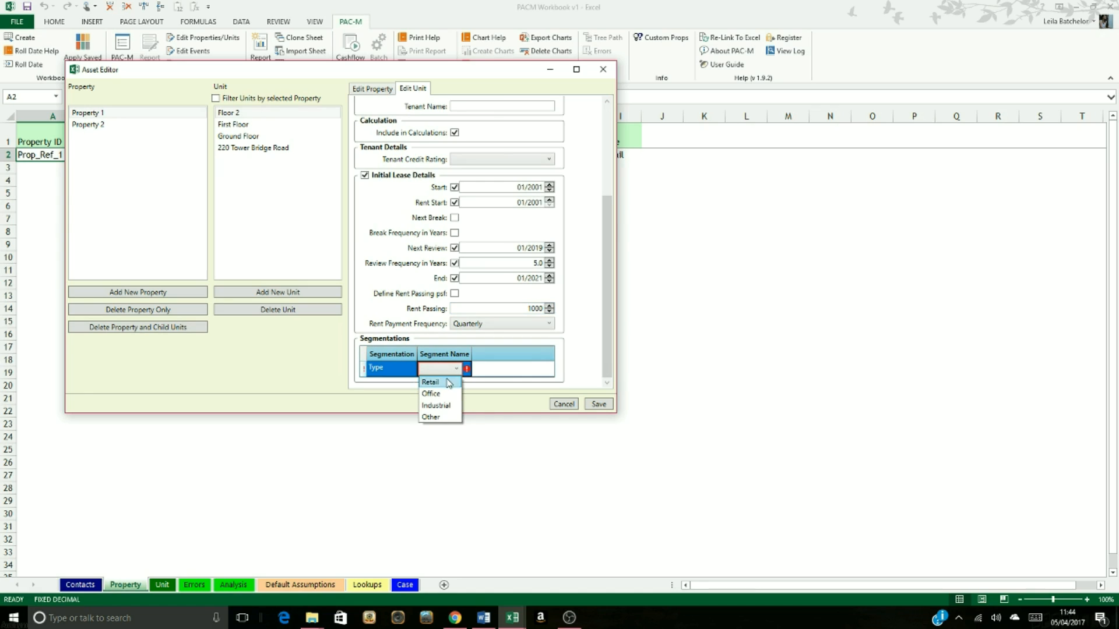
left_click(447, 395)
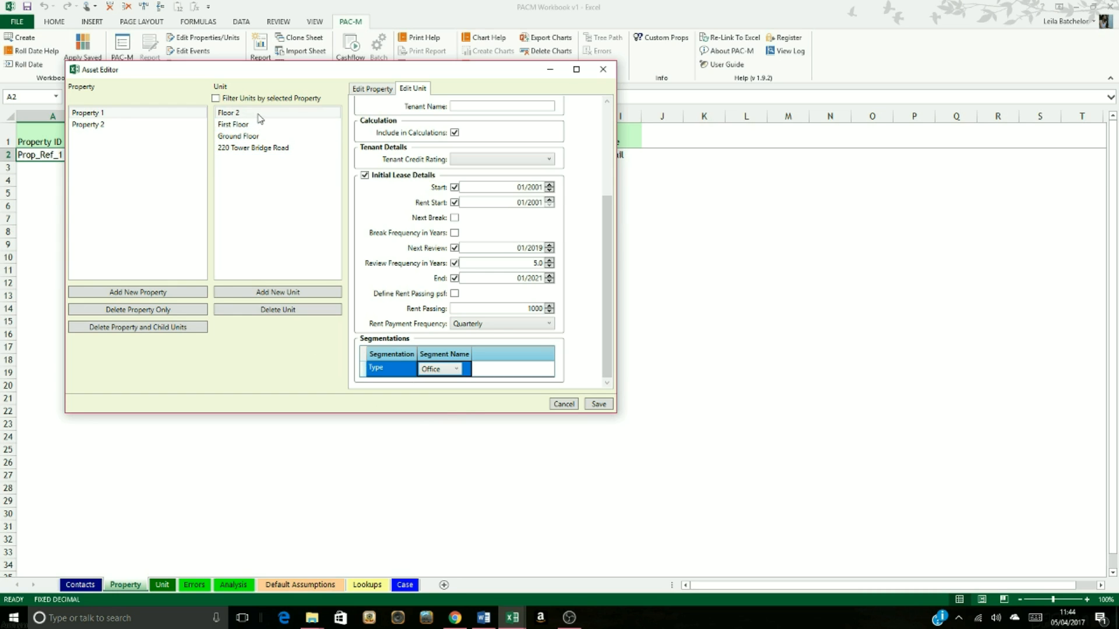
Rename the Floor 2 unit as "Second Floor".
scroll(457, 131, "up", 3)
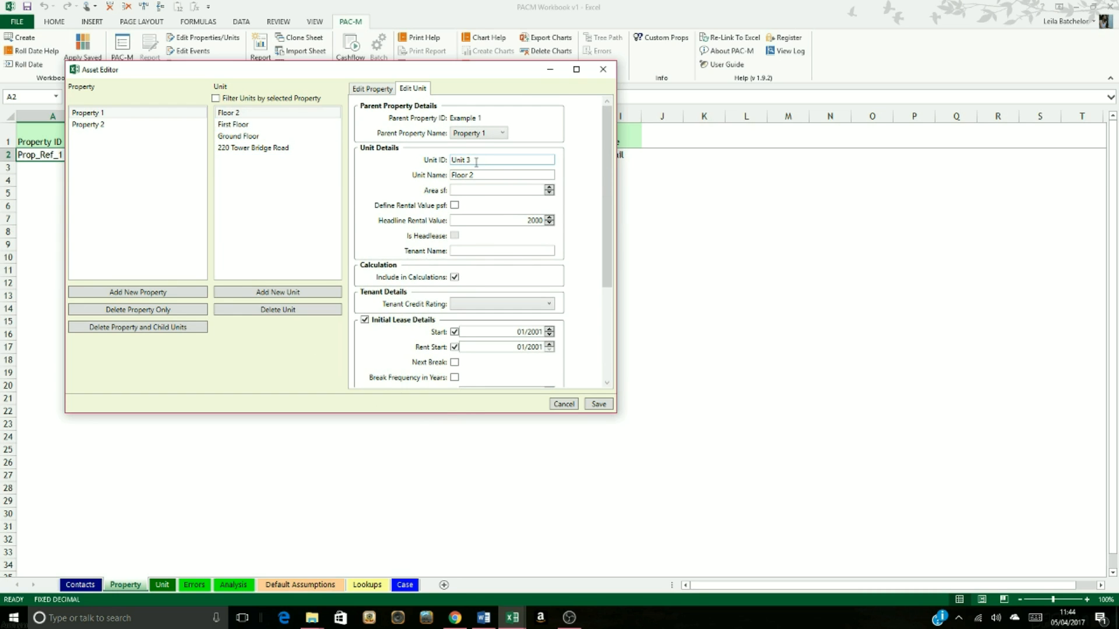
left_click_drag(479, 176, 431, 172)
type("Second Floor")
left_click(250, 113)
Delete the original example unit with ID Unit_Ref_1.
left_click(147, 123)
left_click(226, 148)
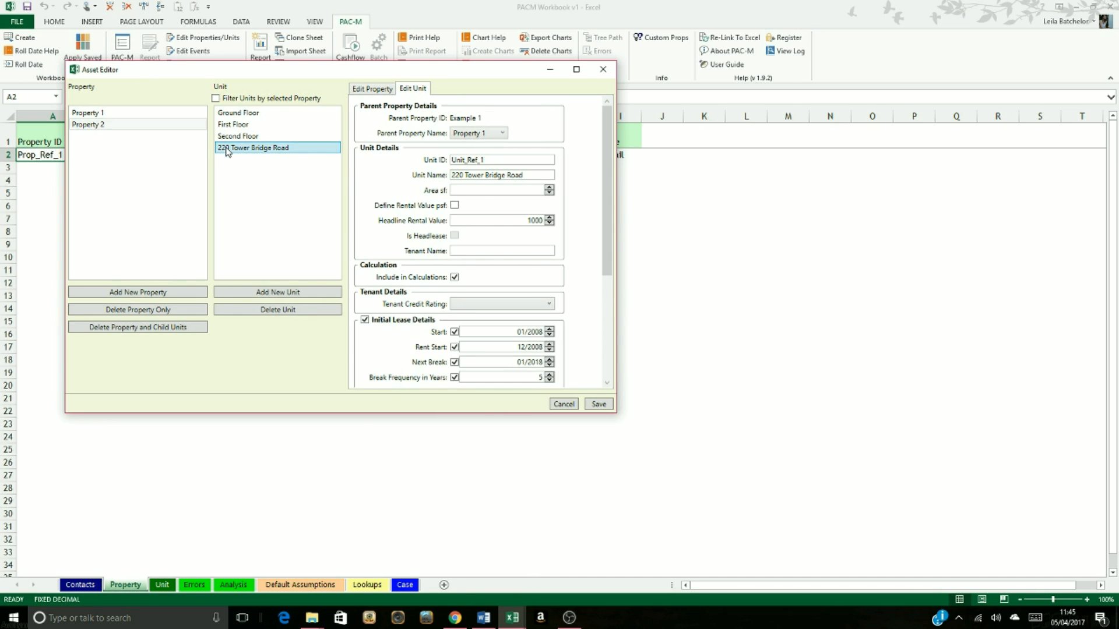
left_click(244, 138)
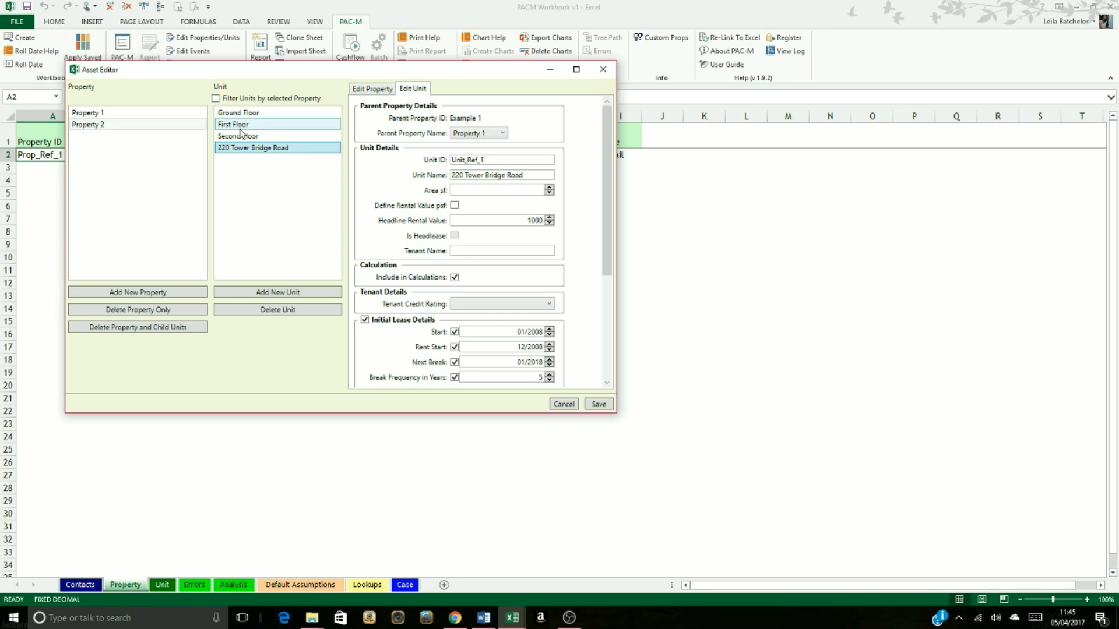
left_click(245, 147)
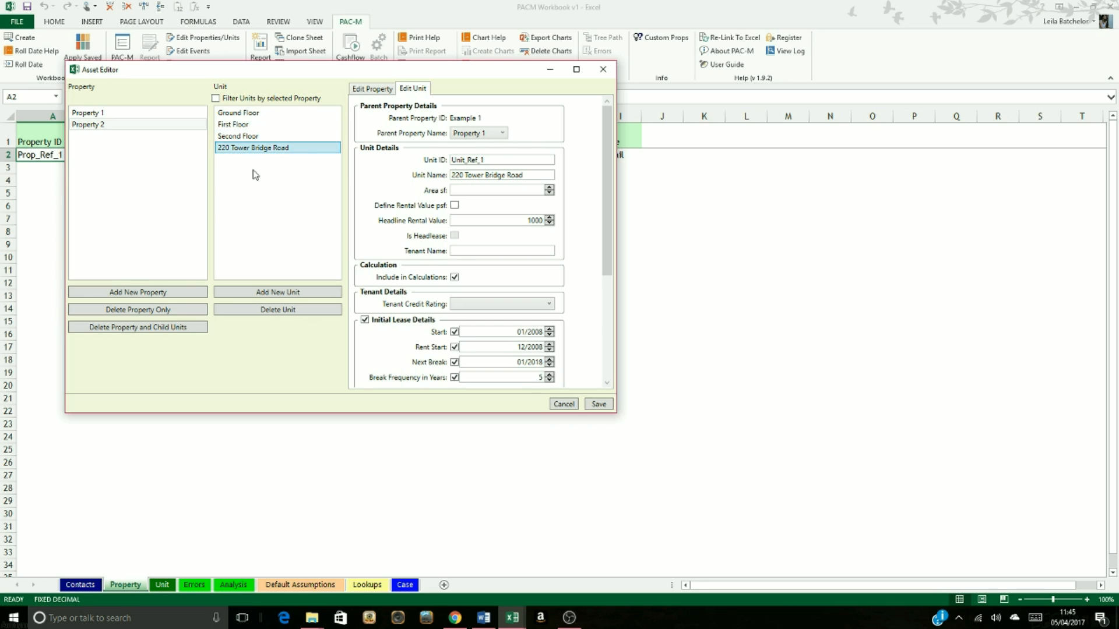
left_click(261, 311)
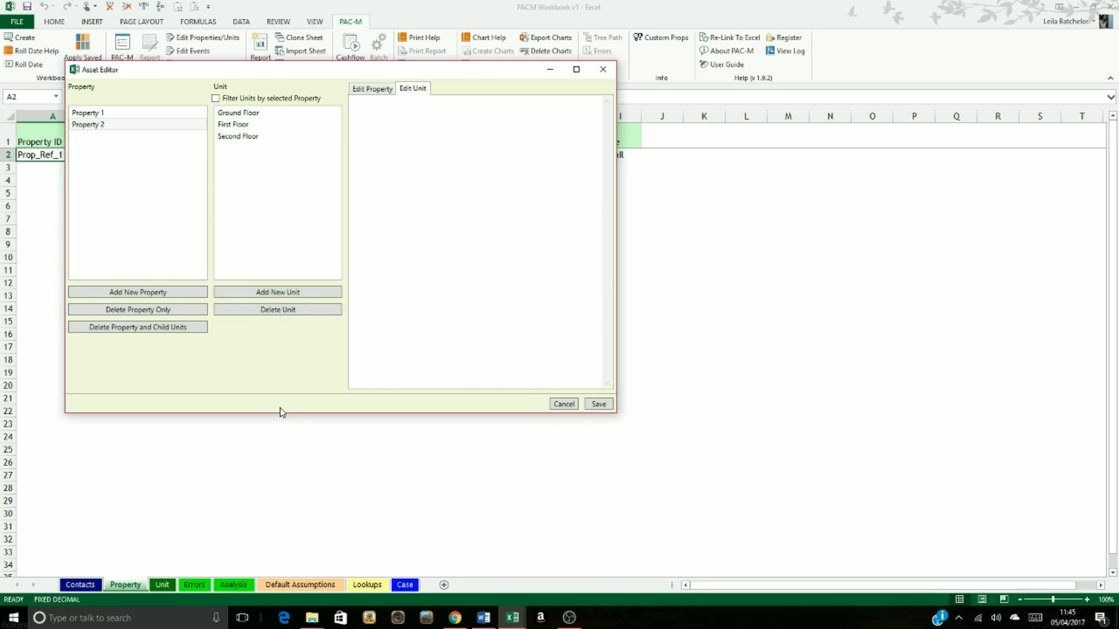
Add a new unit under Property 2.
left_click(99, 115)
left_click(101, 125)
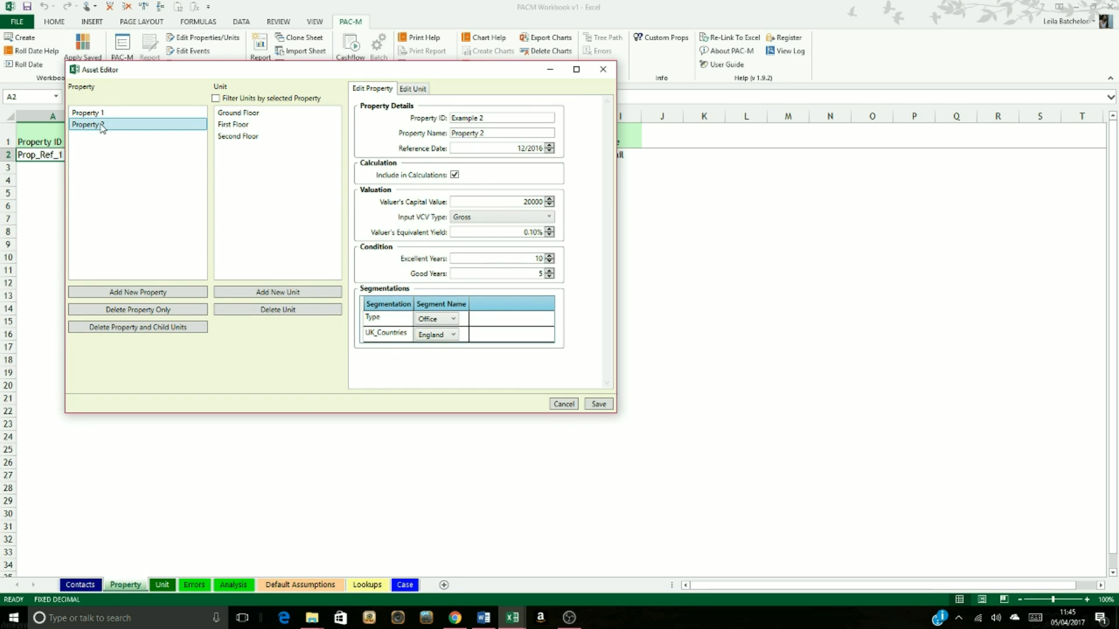
left_click(413, 89)
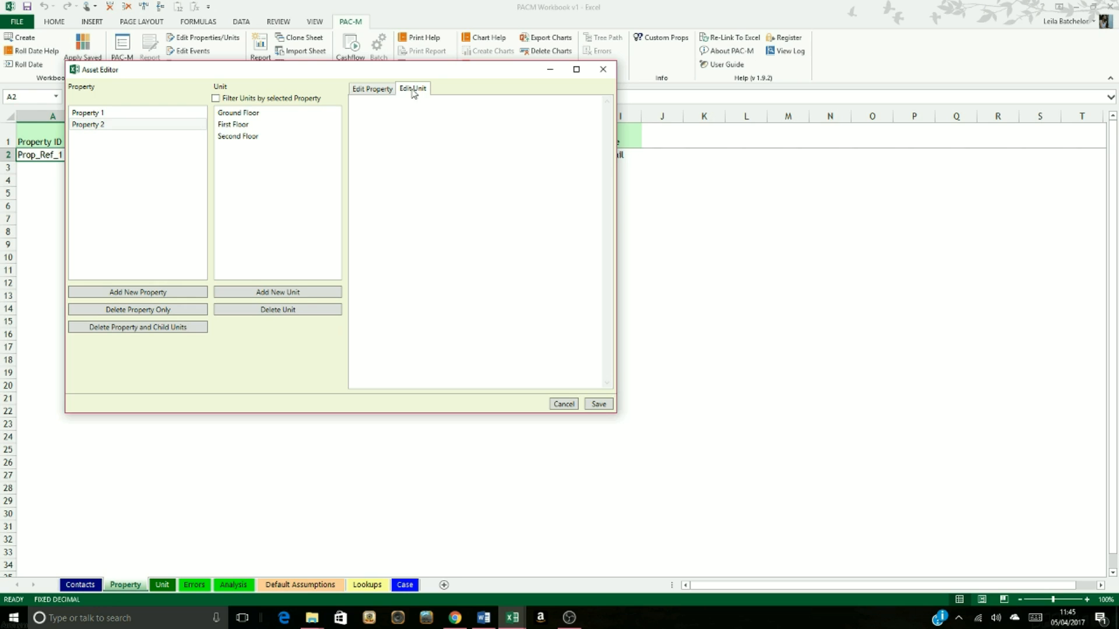
left_click(387, 90)
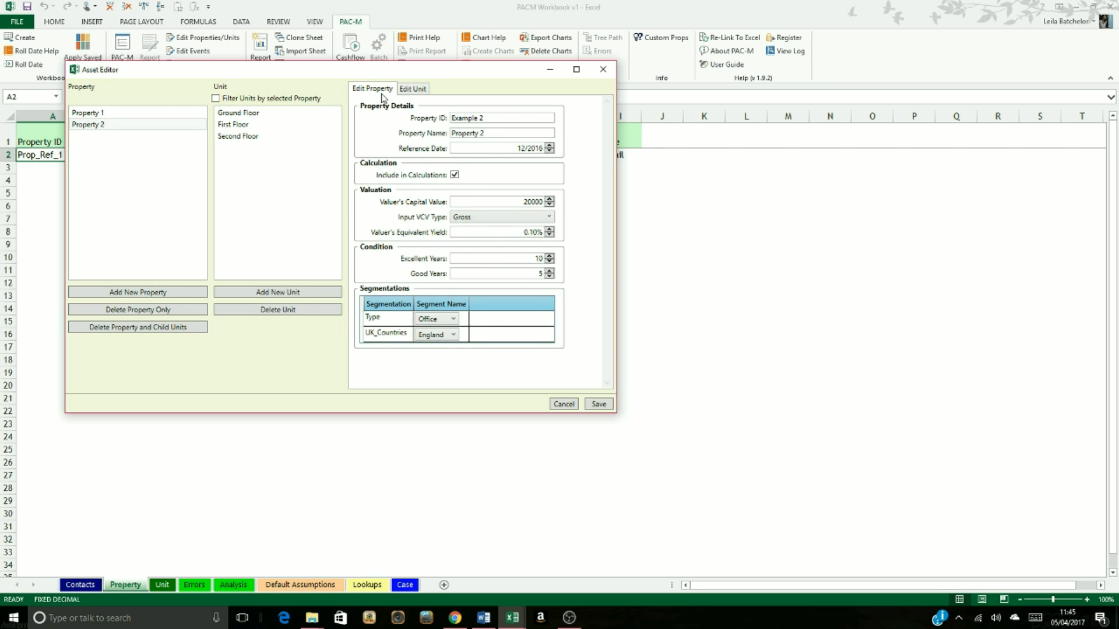
left_click(259, 170)
left_click(316, 295)
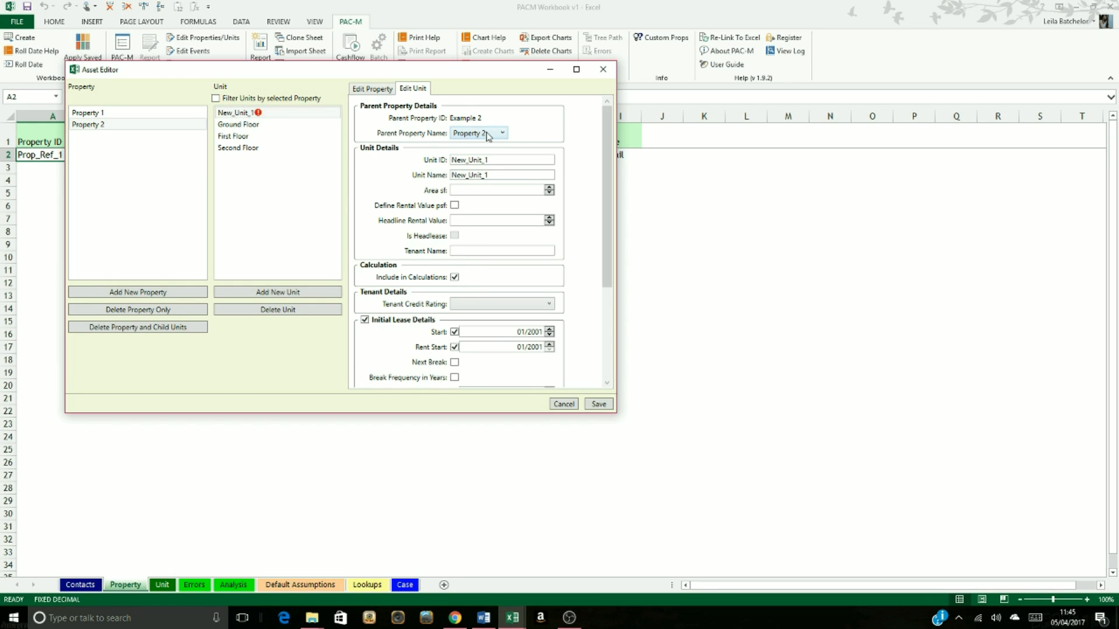
Set the new Property 2 unit's Unit ID to "Unit 4" and its Unit Name to "Ground Floor".
left_click(502, 157)
double_click(460, 157)
type("Unit 4")
key("Tab")
type("Gro")
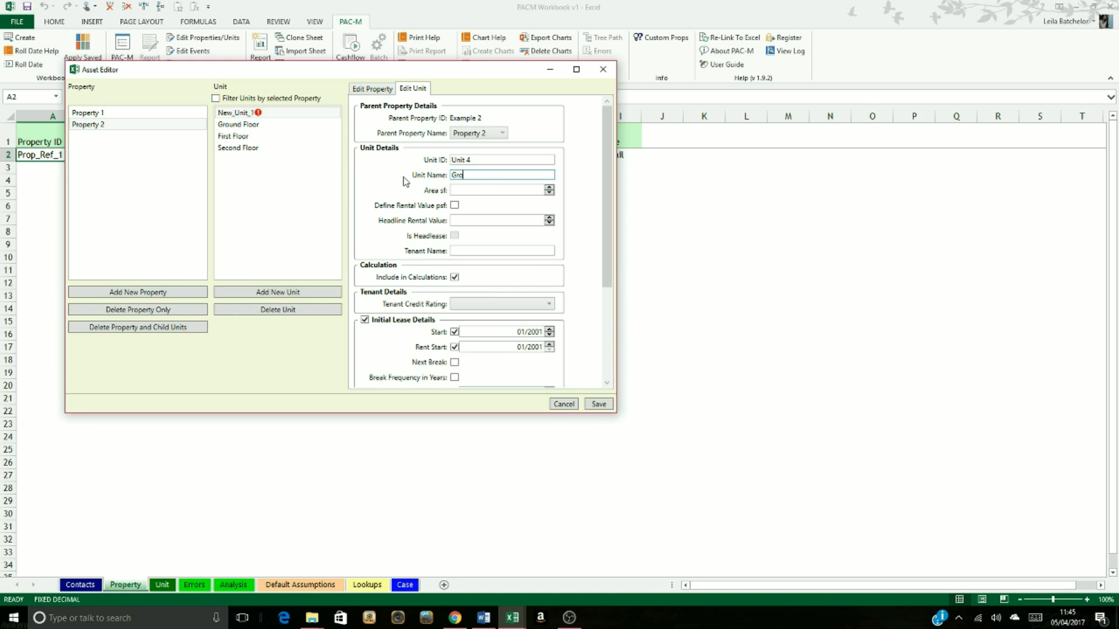
type("und Floor")
Set Unit 4's Headline Rental Value to 5000, Rent Passing to 1000 and Type segment to Retail.
left_click(512, 220)
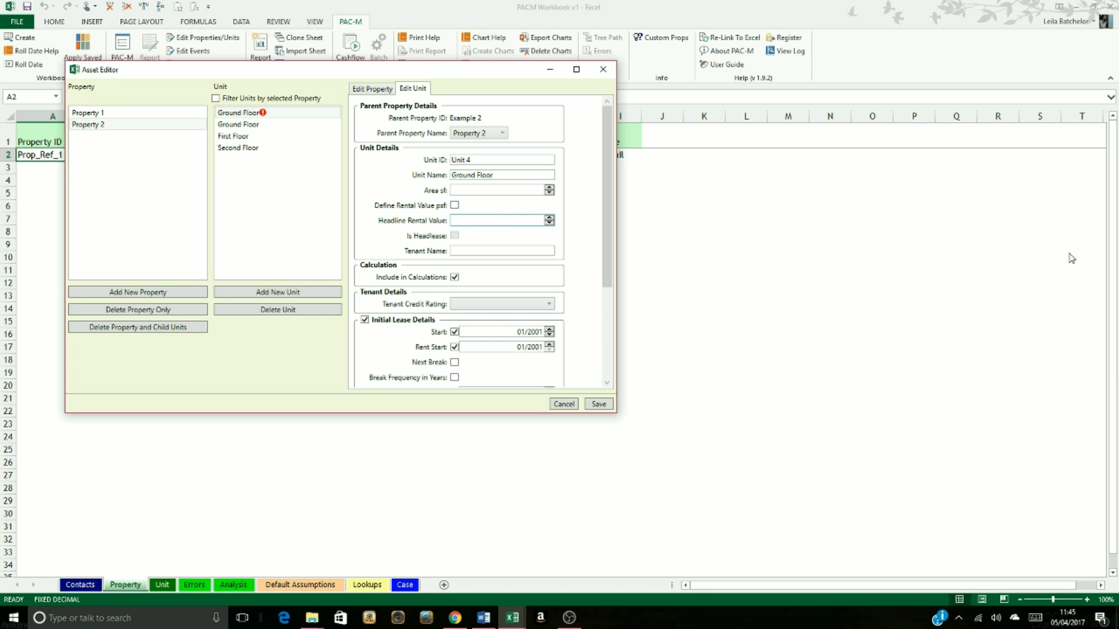
type("5000")
scroll(582, 303, "down", 5)
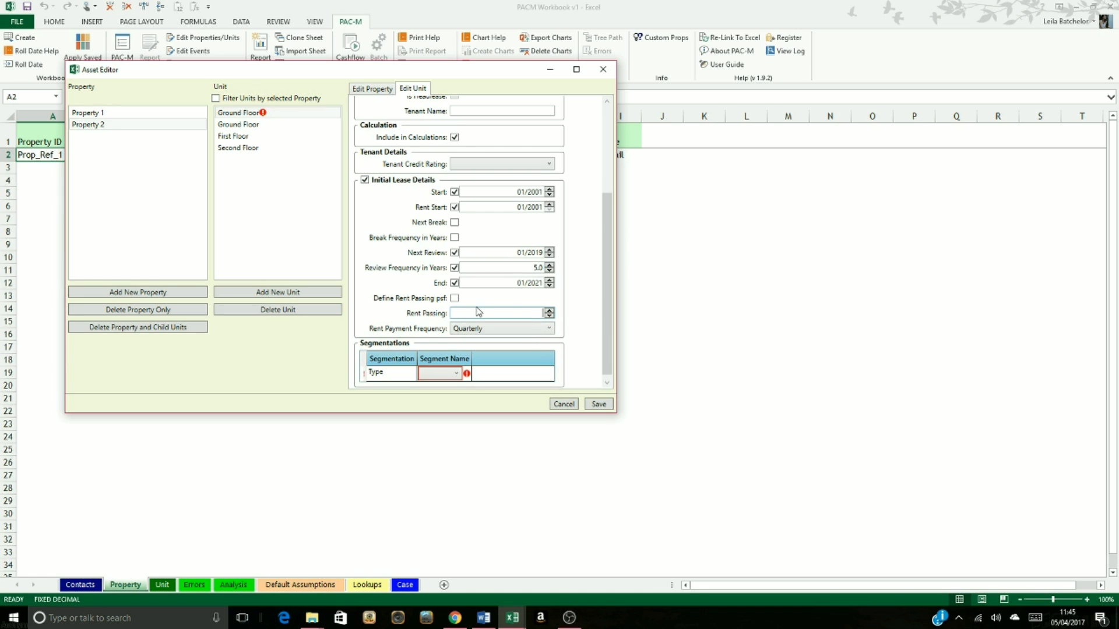
type("1000")
left_click(456, 373)
left_click(456, 372)
left_click(432, 385)
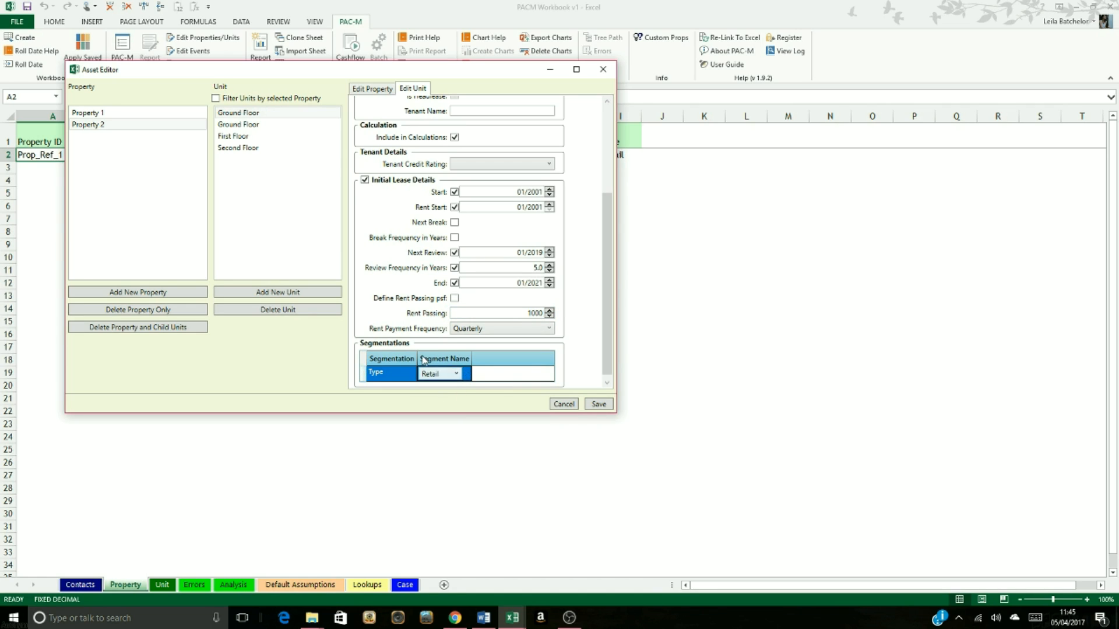
Add another unit to Property 2 and set its Unit ID to "Unit 5".
left_click(332, 294)
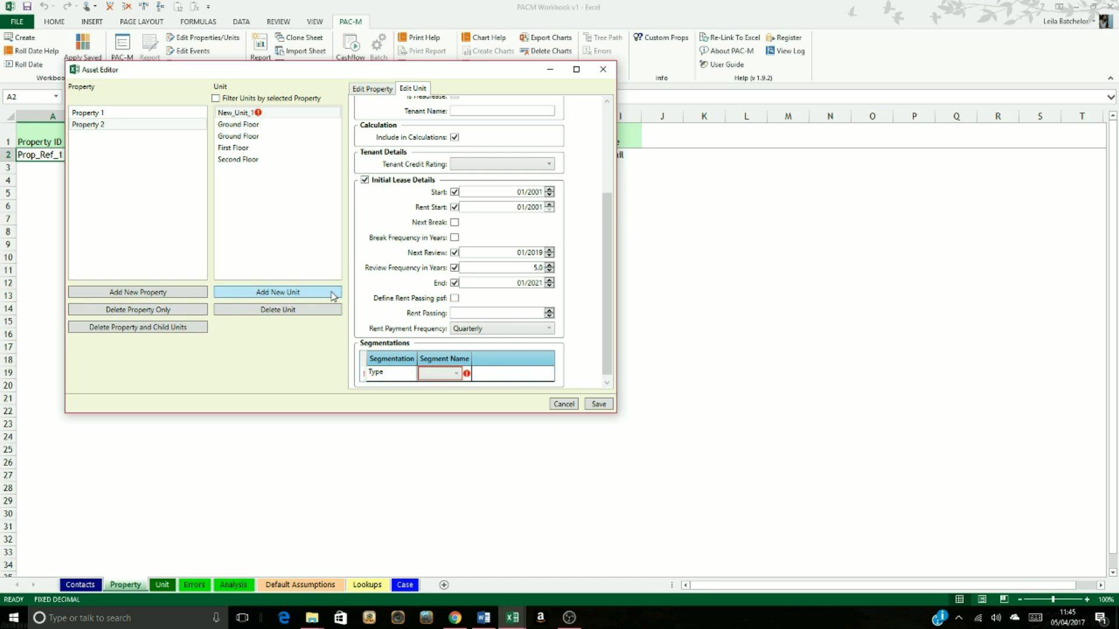
scroll(561, 192, "up", 5)
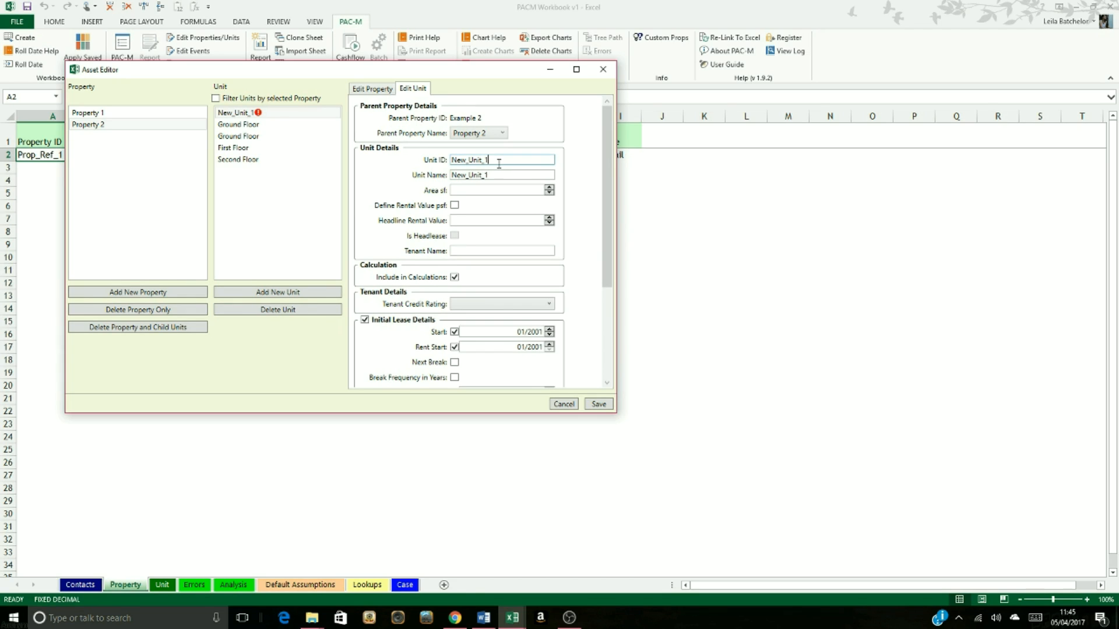
left_click_drag(500, 161, 451, 162)
type("E")
key("BackSpace")
key("BackSpace")
key("BackSpace")
key("BackSpace")
key("BackSpace")
type("Unit 5")
key("Tab")
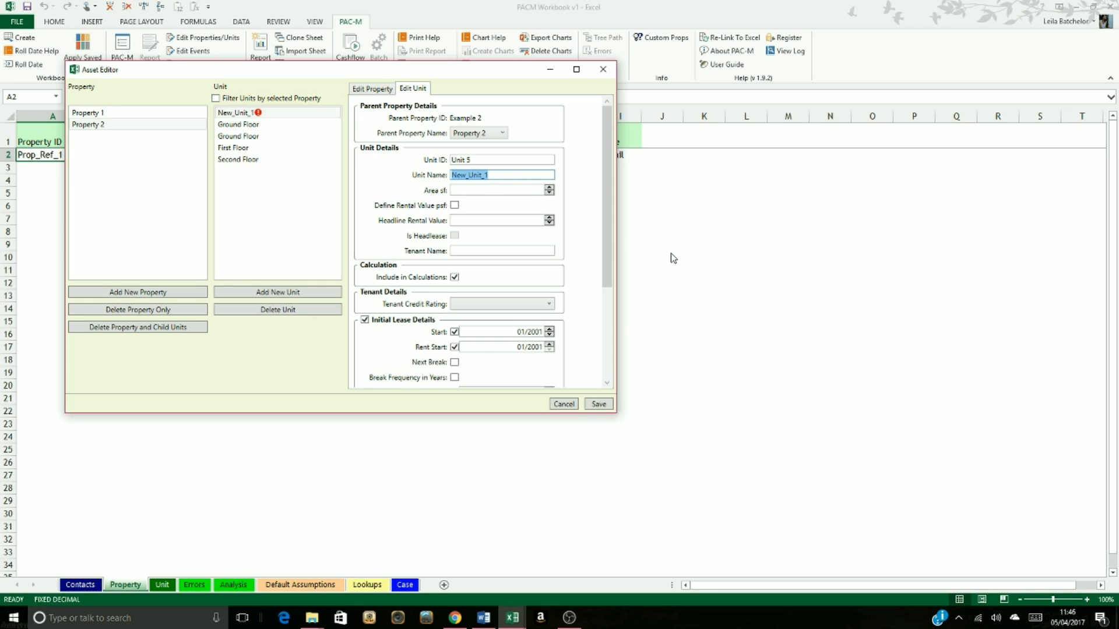
Set Unit 5's Unit Name to "First Floor".
type("F")
key("BackSpace")
key("BackSpace")
key("BackSpace")
Set Unit 5's Headline Rental Value to 6000, Rent Passing to 1000 and Type segment to Office.
left_click(521, 219)
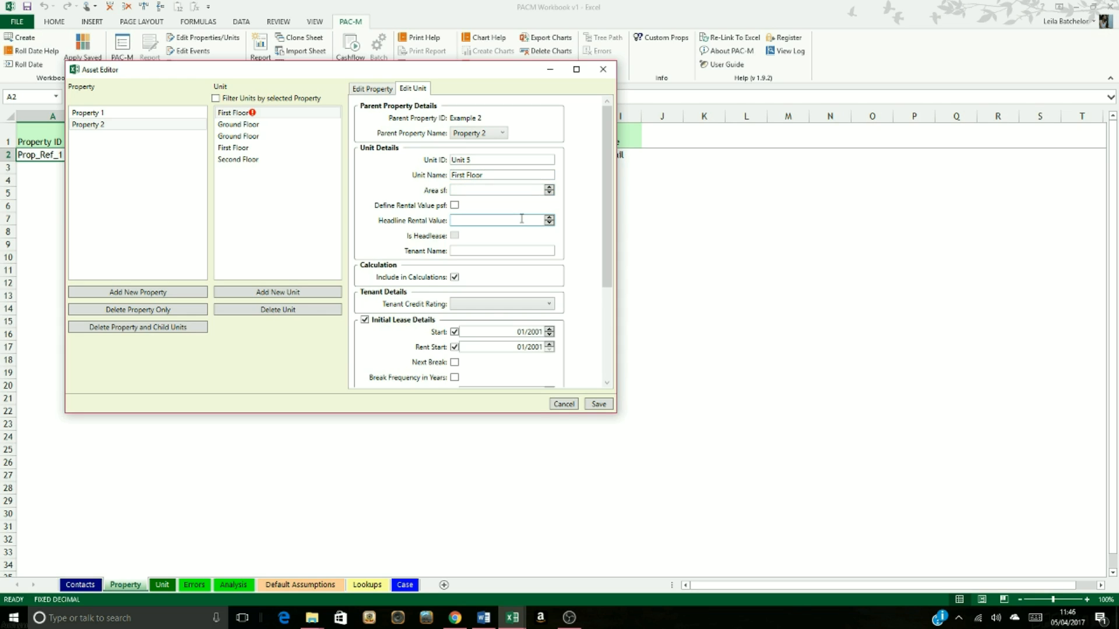
type("6000")
scroll(580, 319, "down", 6)
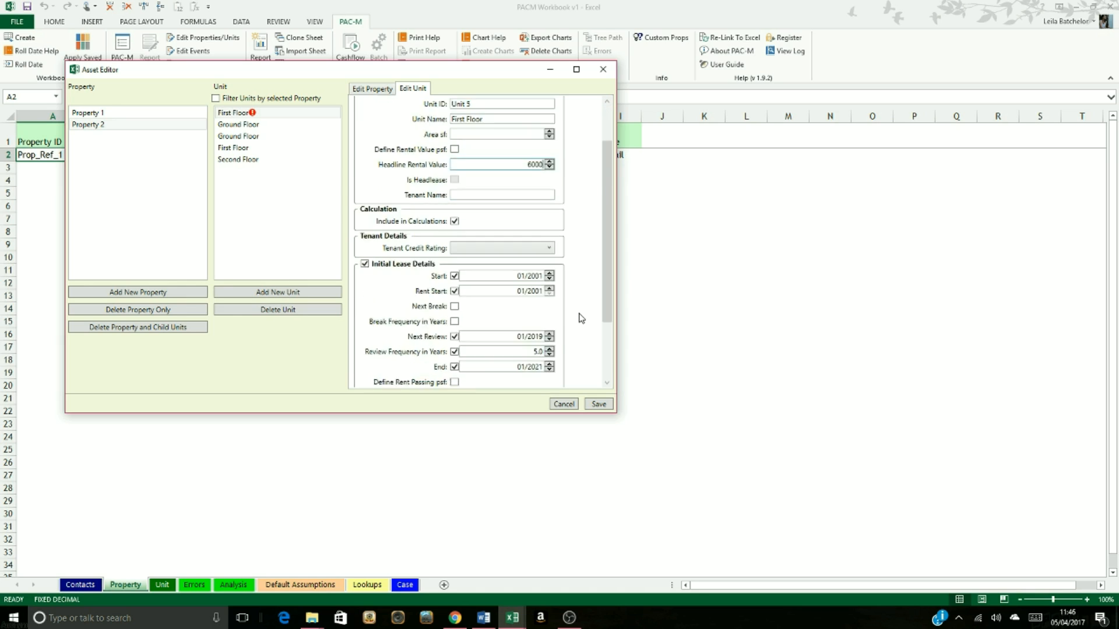
left_click(517, 309)
type("1000")
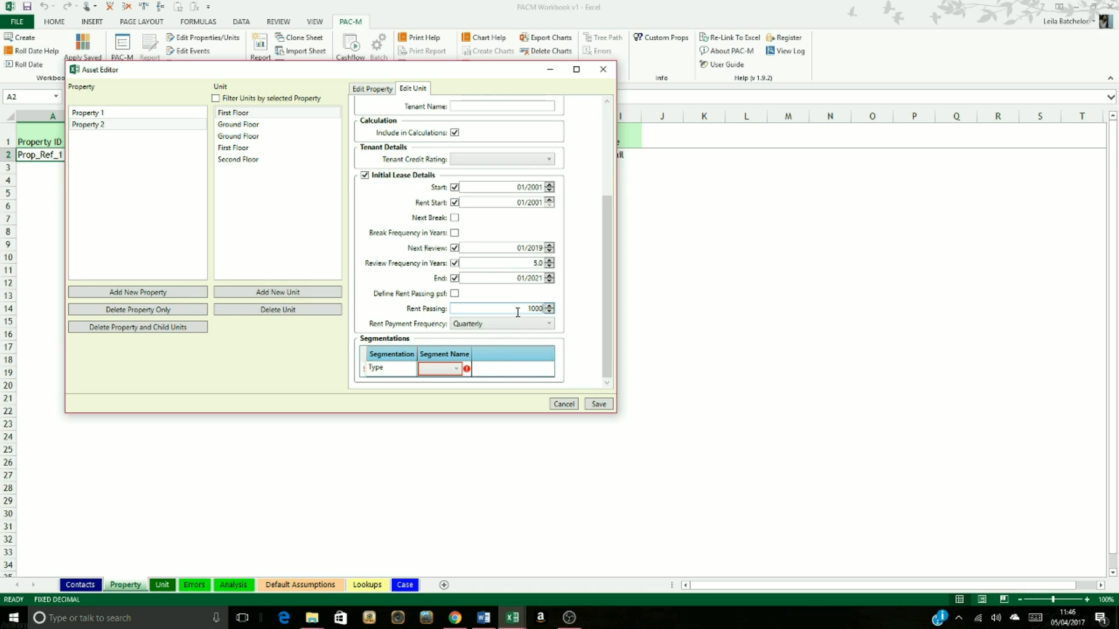
left_click(457, 368)
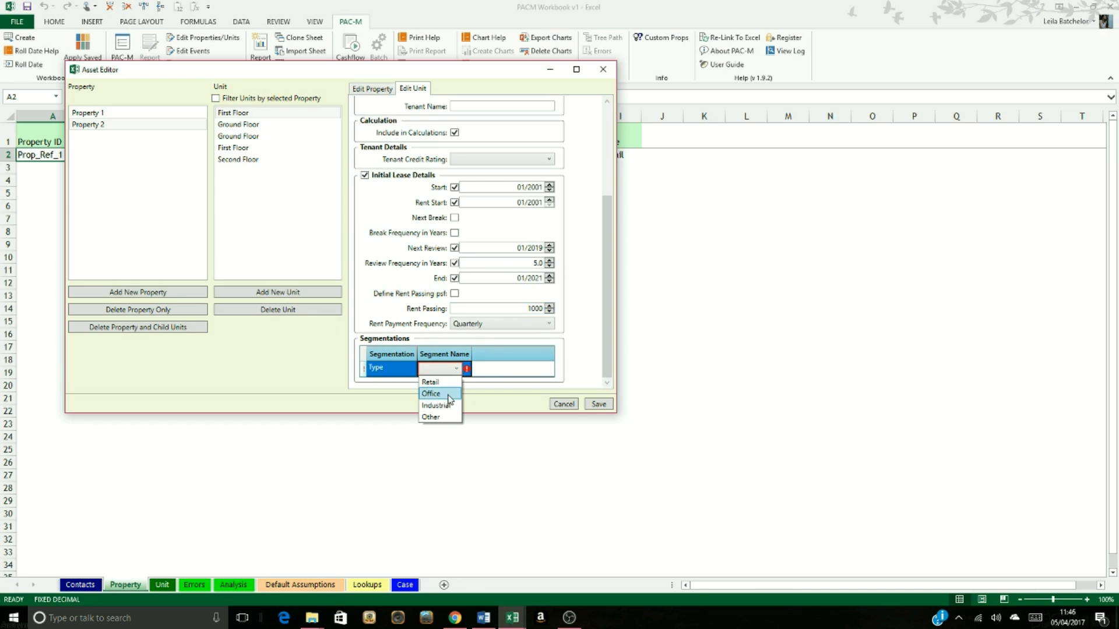
left_click(448, 392)
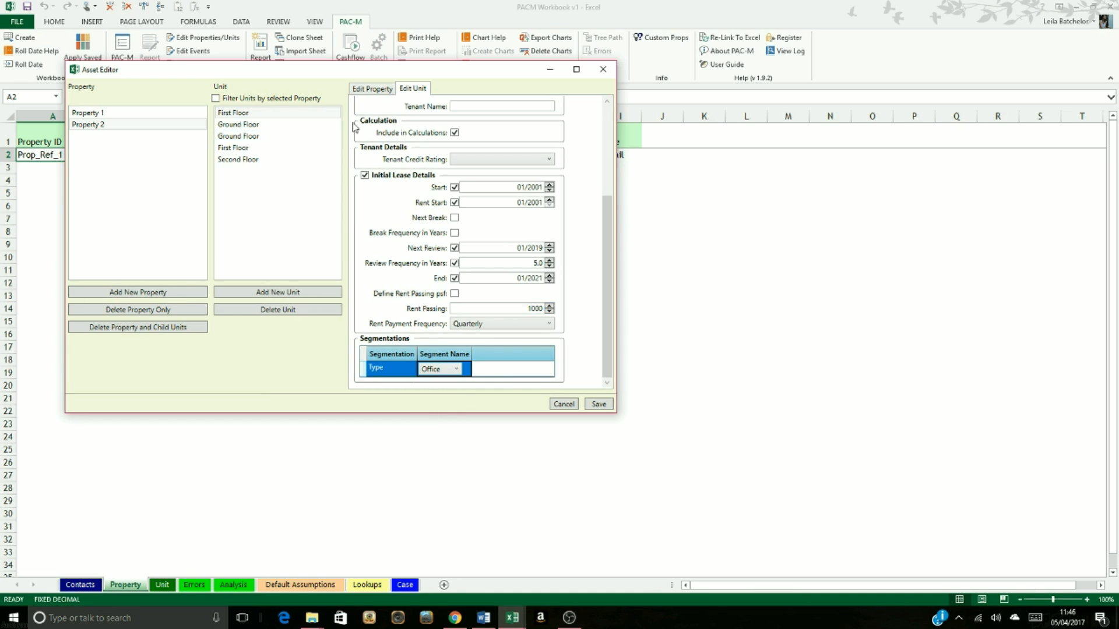
Add a third unit to Property 2 with Unit ID "Unit 6" and Unit Name "Second Floor".
scroll(609, 252, "up", 5)
left_click(306, 293)
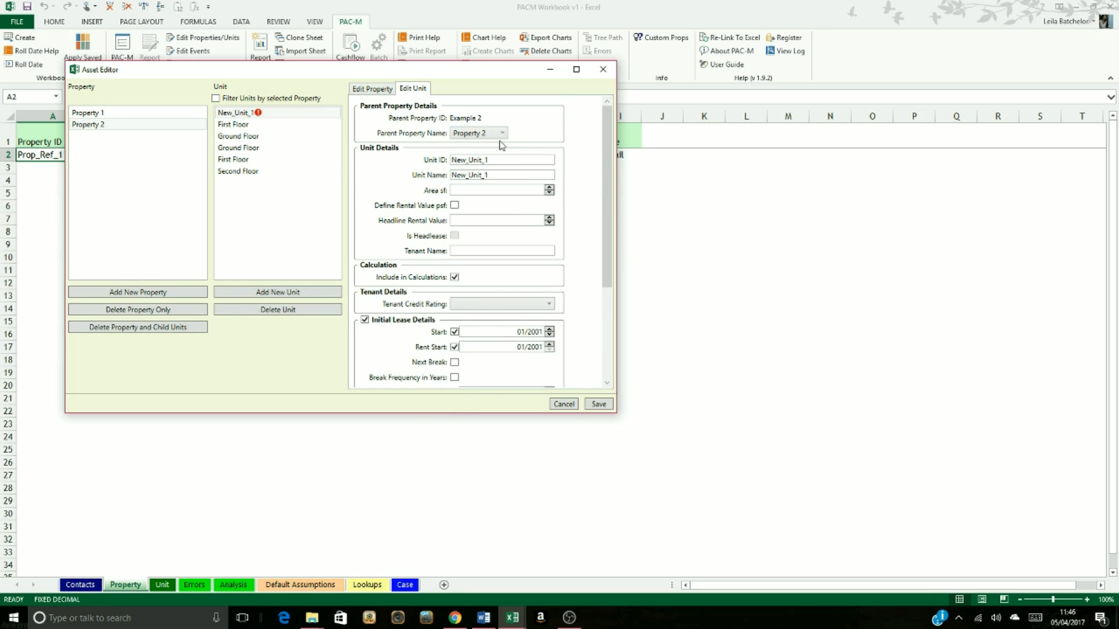
double_click(489, 160)
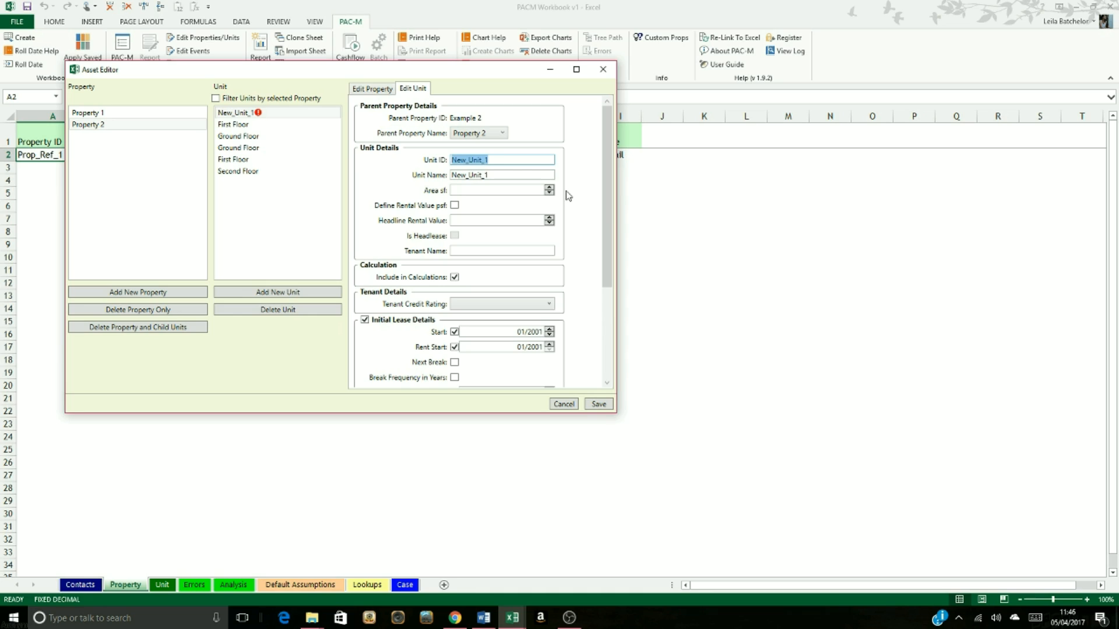
type("Unit 6")
double_click(528, 175)
type("S")
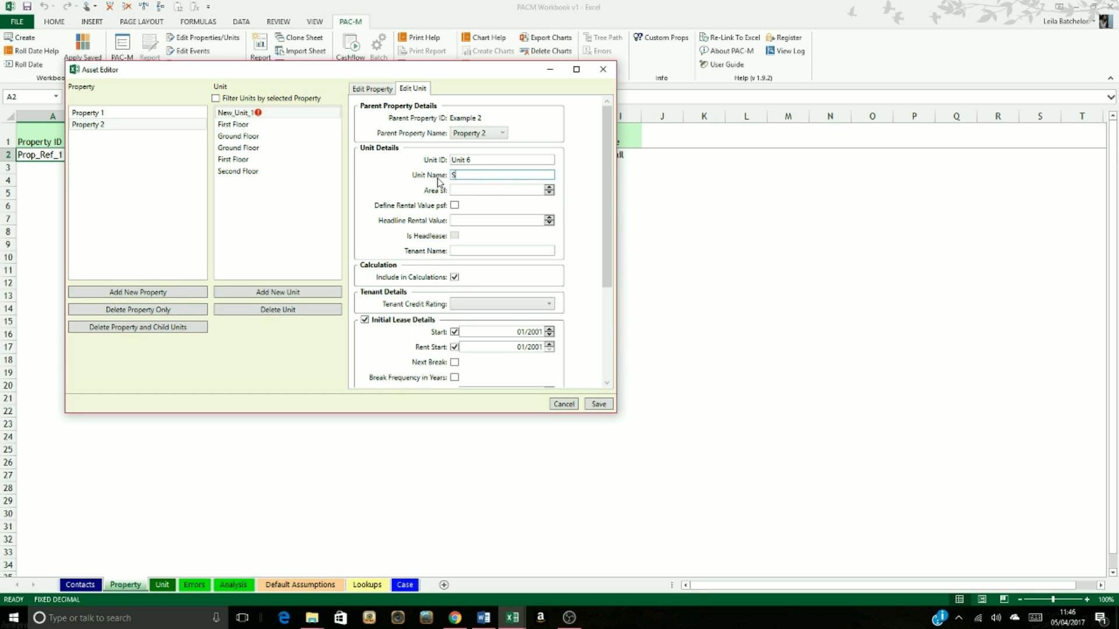
type("econd Floor")
Enter Unit 6's Headline Rental Value, and set its Rent Passing to 1000 and Type segment to Office.
left_click(454, 221)
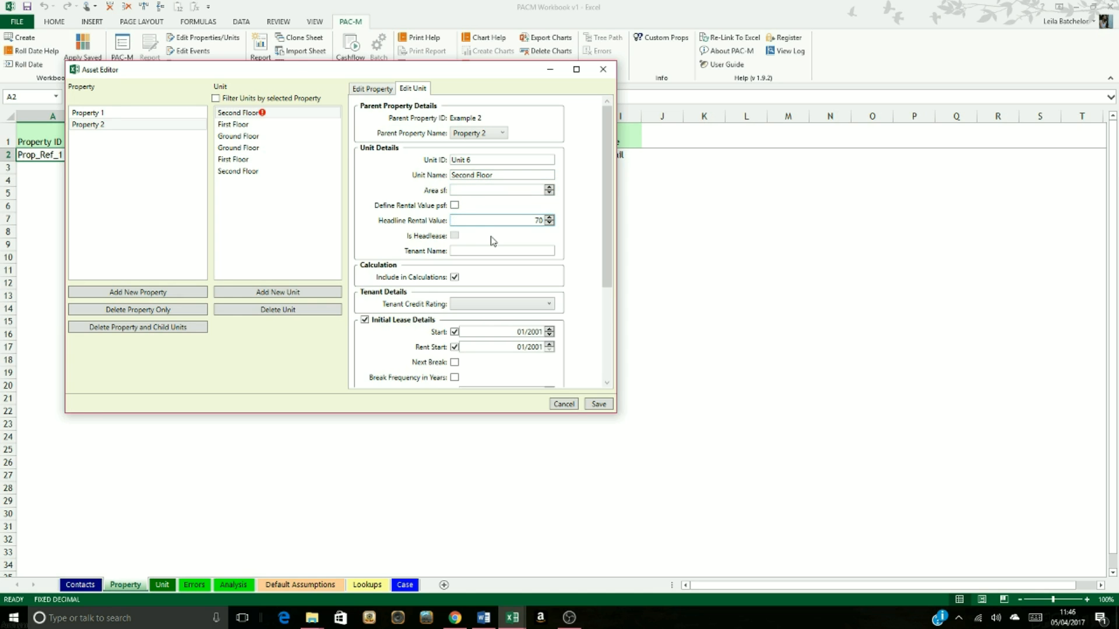
left_click_drag(609, 254, 609, 345)
left_click(510, 305)
type("1")
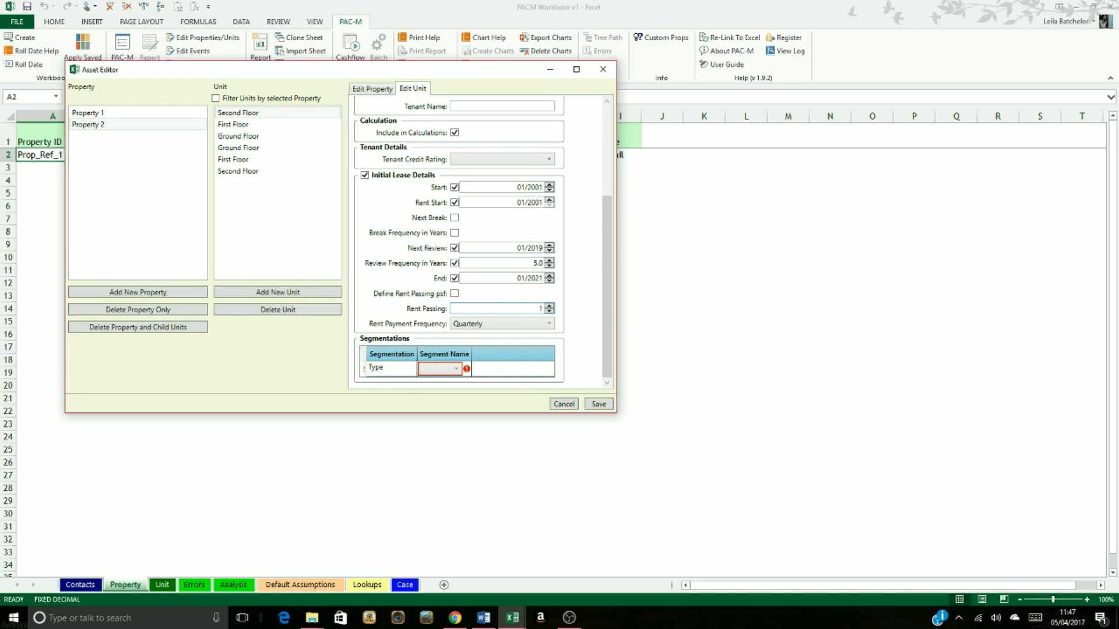
type("000")
left_click(455, 369)
left_click(451, 393)
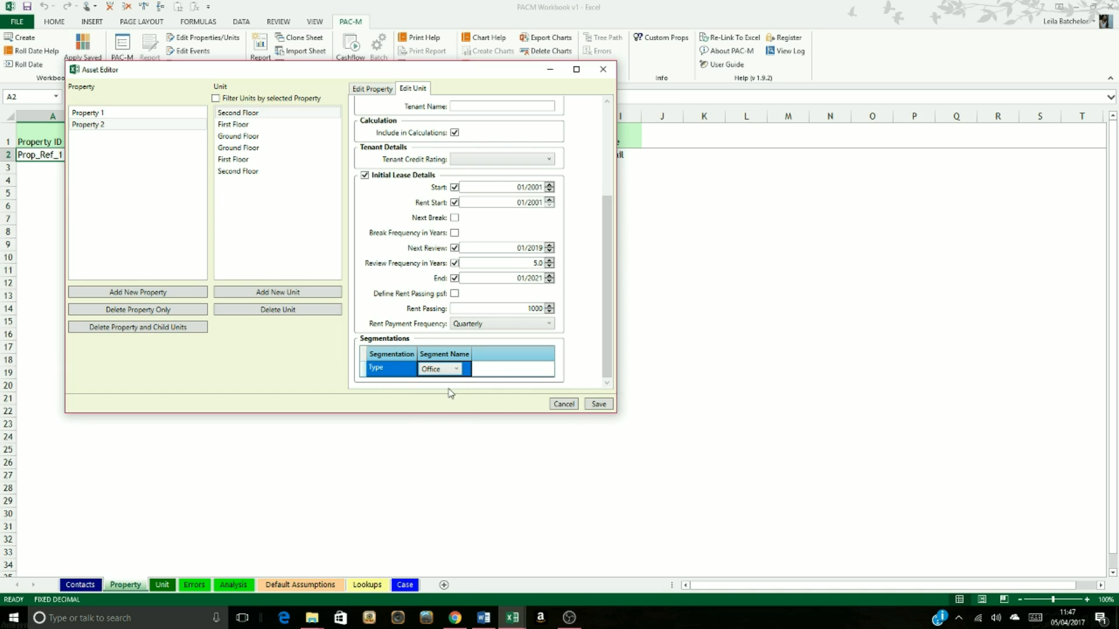
Check the entries for both properties and their floor units, and save them from the Asset Editor to the workbook.
left_click(152, 114)
left_click(150, 124)
left_click(233, 115)
left_click(237, 125)
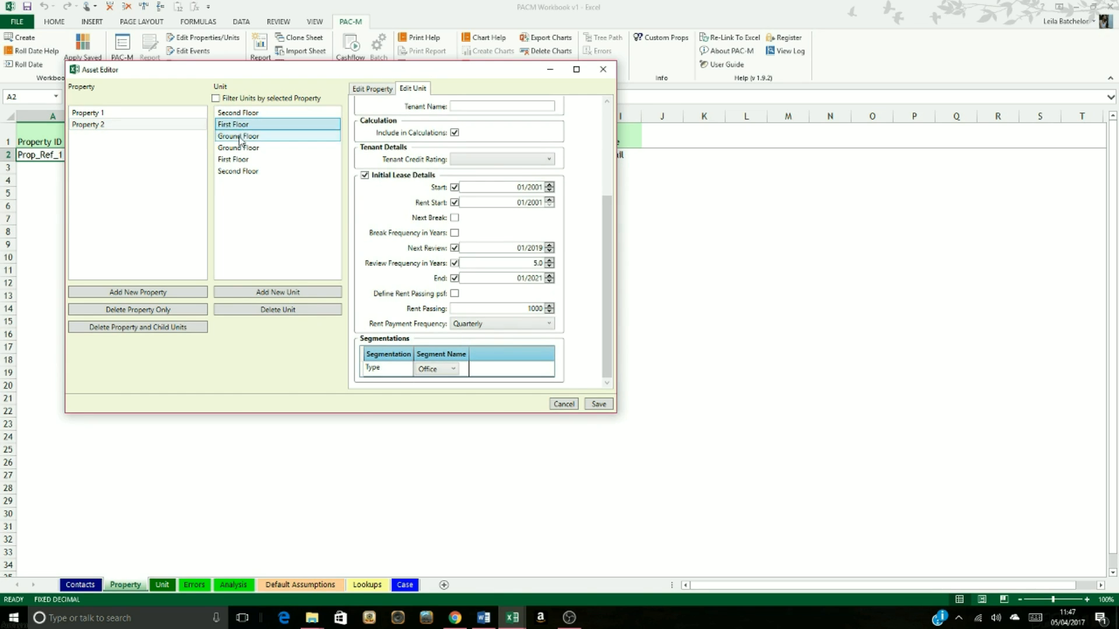
left_click(242, 149)
left_click(239, 171)
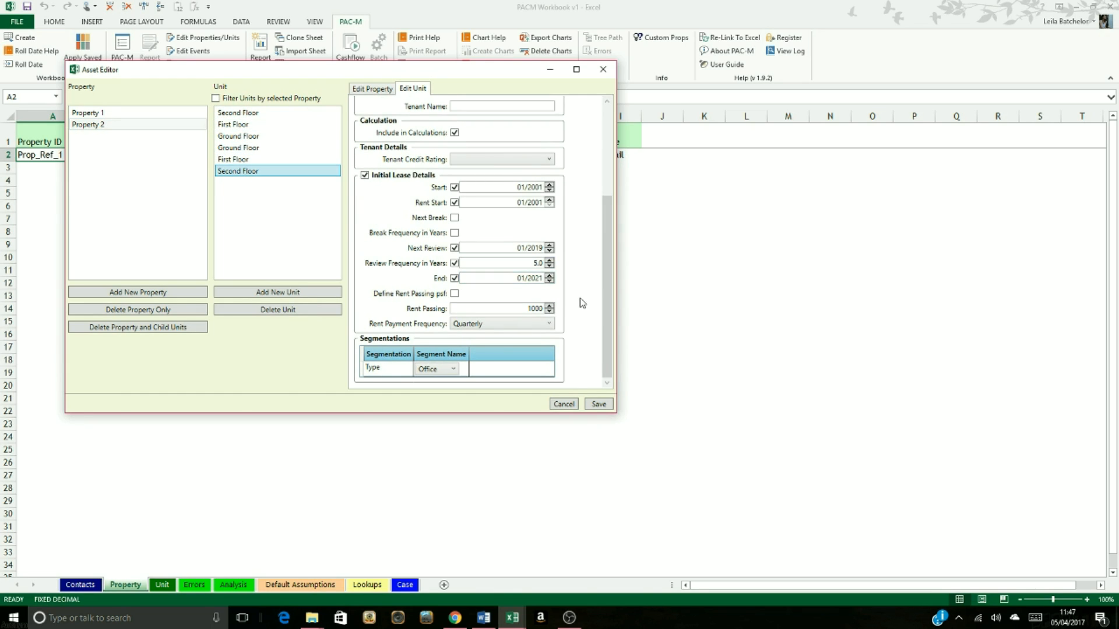
left_click(598, 404)
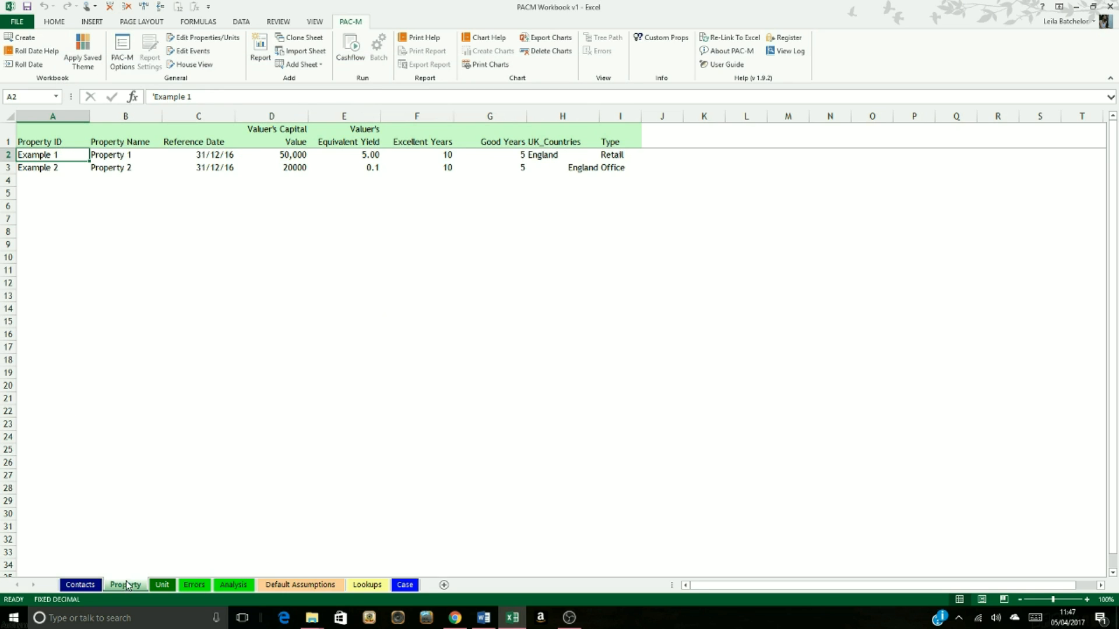
Examine the Example 1 and Example 2 rows on the Property sheet, from Property ID across to Type.
left_click(36, 166)
left_click(37, 157)
key("Down")
key("Right")
key("Right")
key("Right")
key("Right")
key("Right")
key("Right")
key("Right")
key("Right")
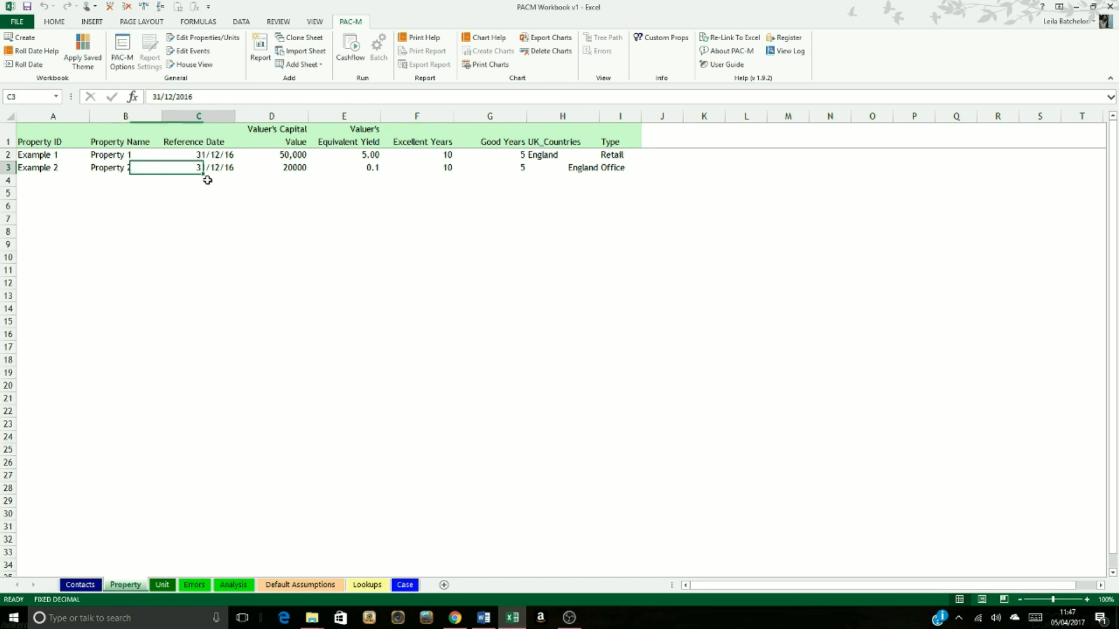
key("Left")
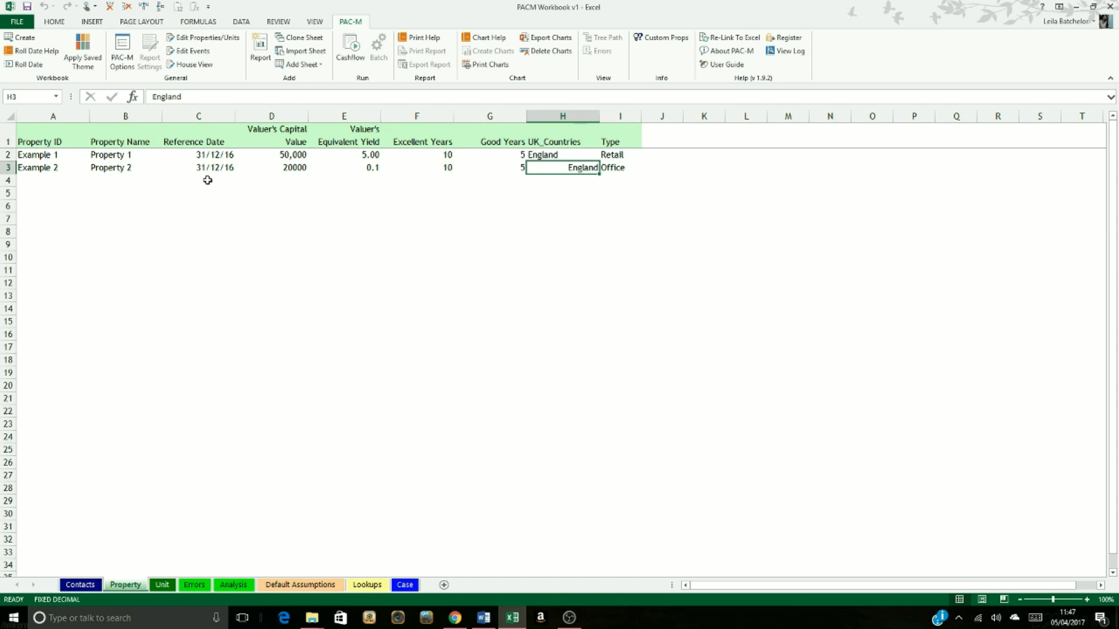
key("Right")
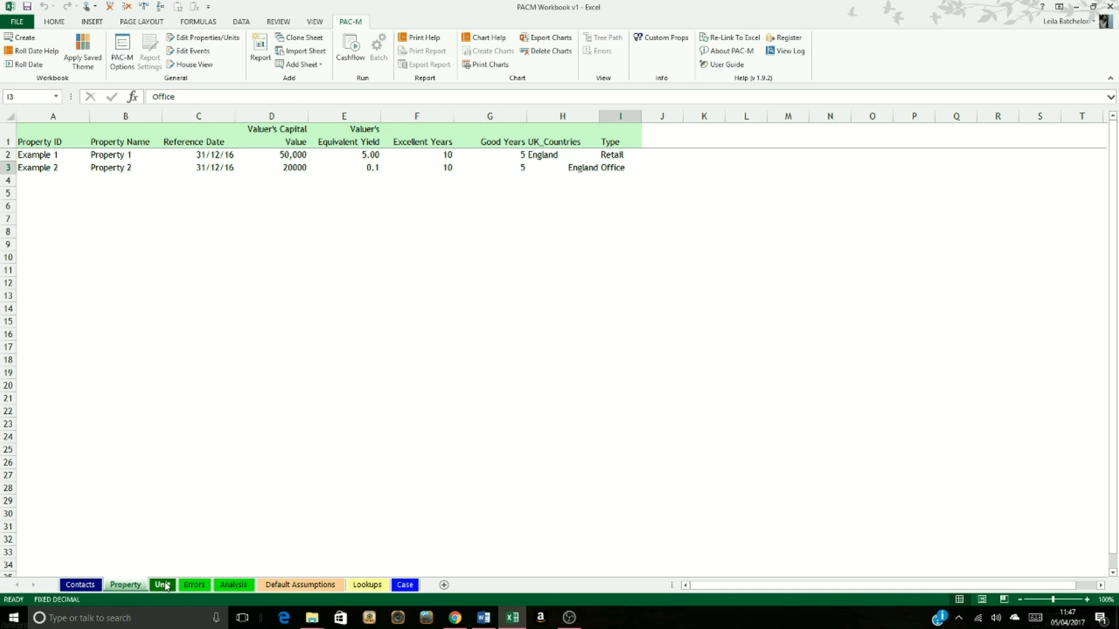
Open the Unit sheet and look through the Unit ID column for the saved units.
left_click(162, 585)
key("Down")
key("Down")
key("Down")
key("Down")
key("Down")
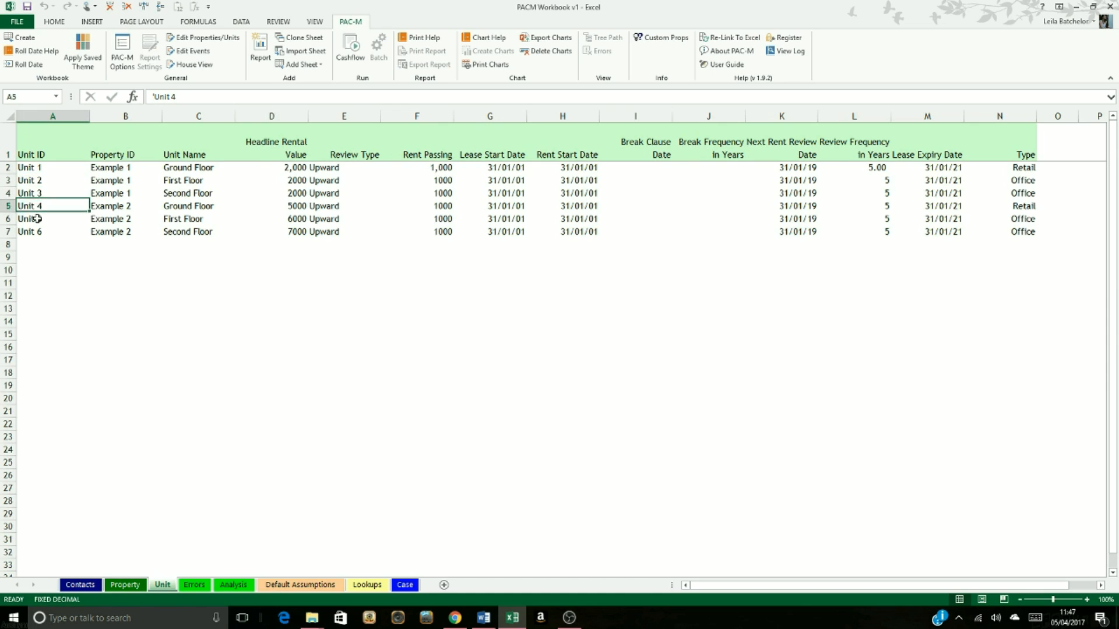
key("Up")
key("Up")
key("Up")
key("Up")
key("Up")
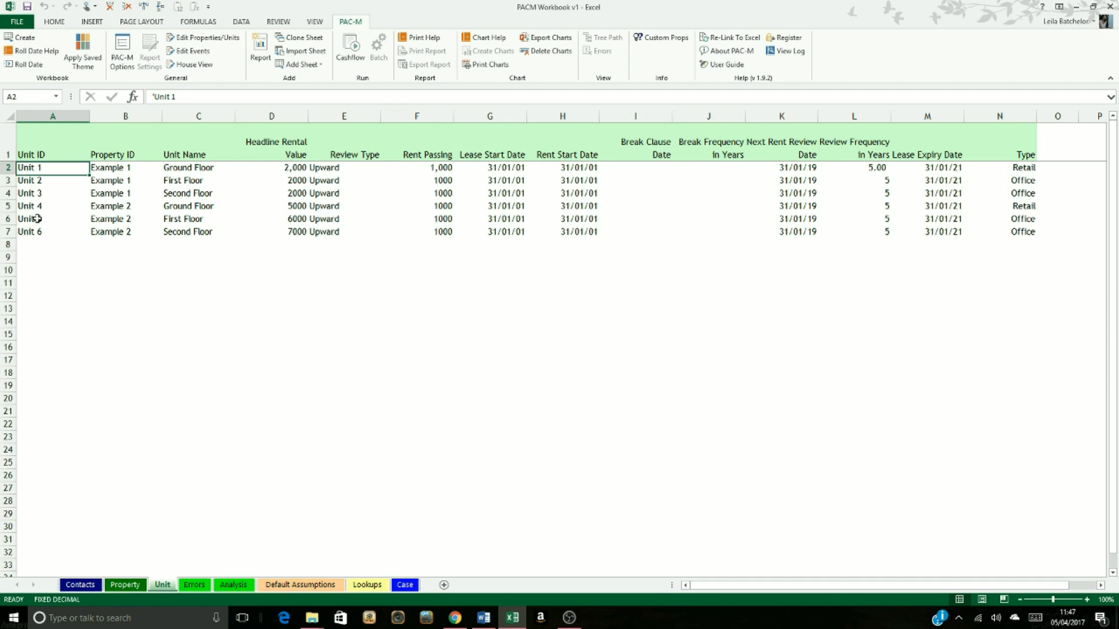
Examine Unit 1's fields and highlight the Property ID cells of Units 1 to 3, which link them to Example 1.
key("Right")
key("Right")
key("Left")
key("Left")
key("Right")
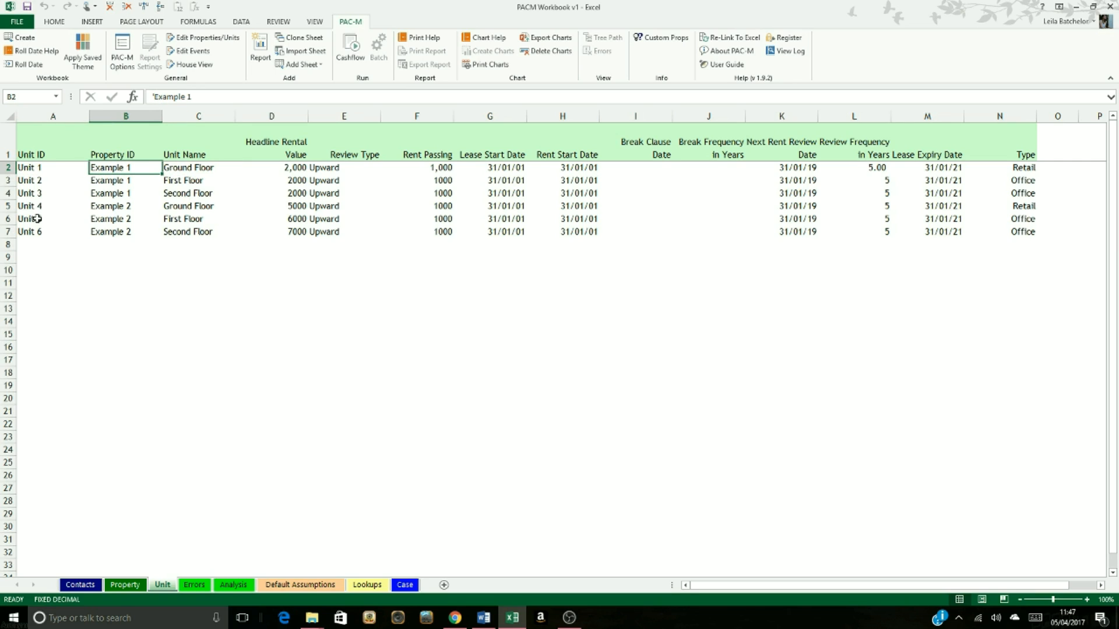
key("Right")
key("Right")
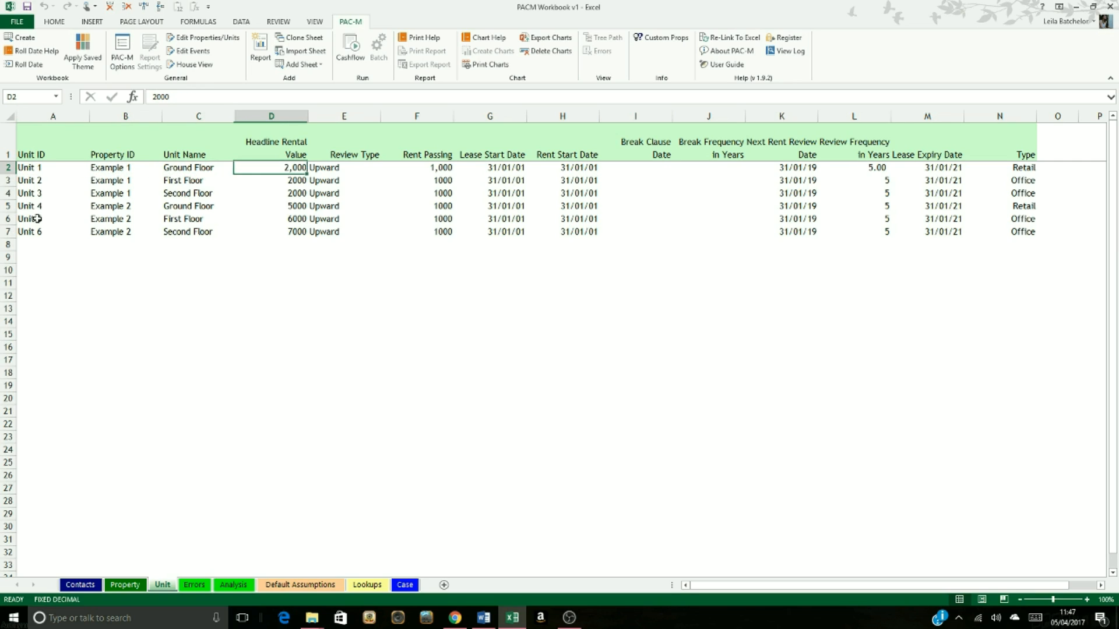
key("Left")
key("Left")
key("Down")
key("Down")
key("Up")
key("Up")
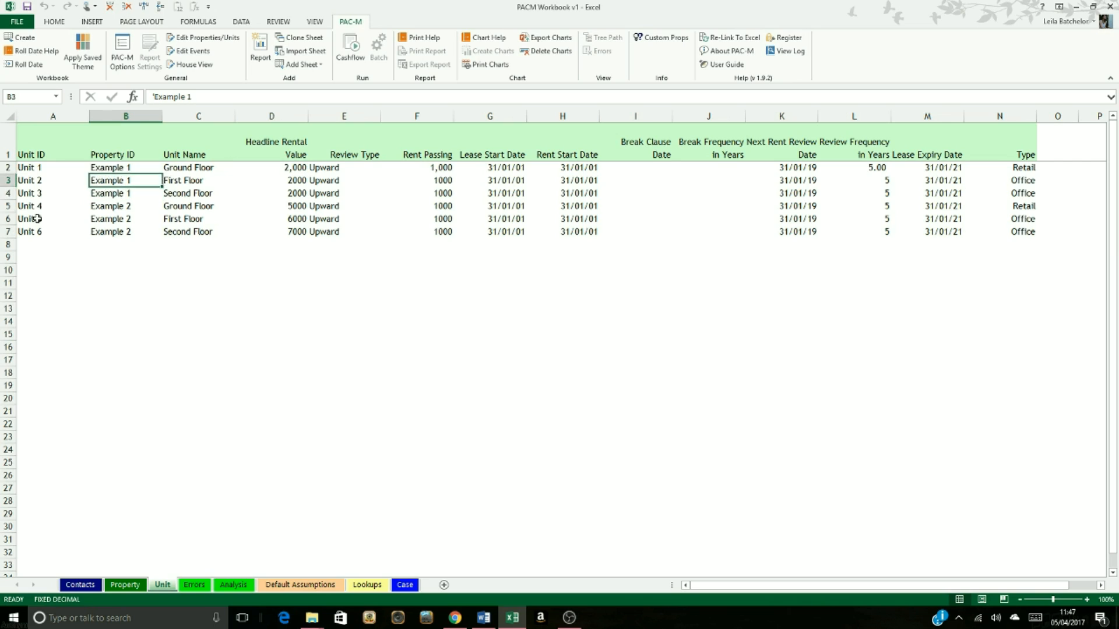
key("Down")
key("Down")
key("Down")
key("Up")
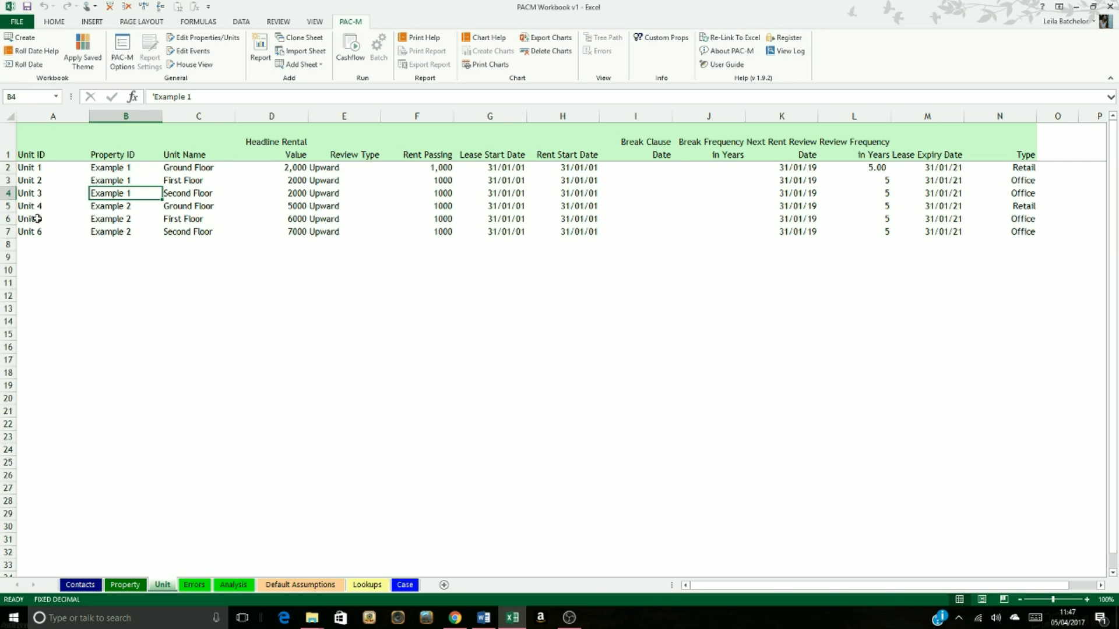
key("shift+Up")
key("shift+Up")
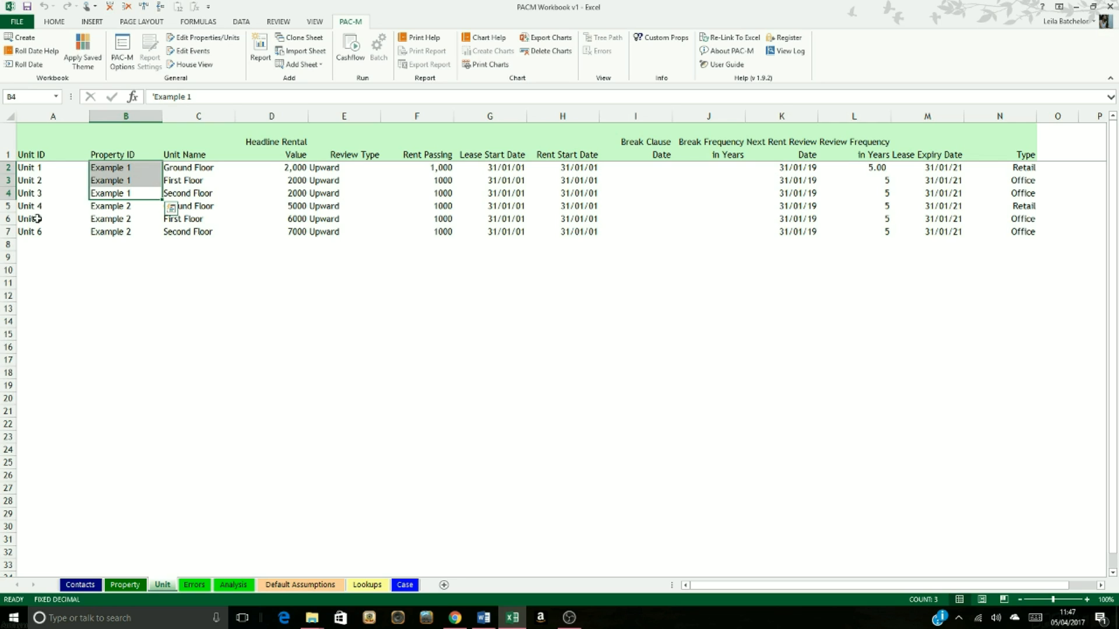
Highlight the Property ID cells of Units 4 to 6 and check Unit 4's Headline Rental Value.
key("Down")
key("Up")
key("Down")
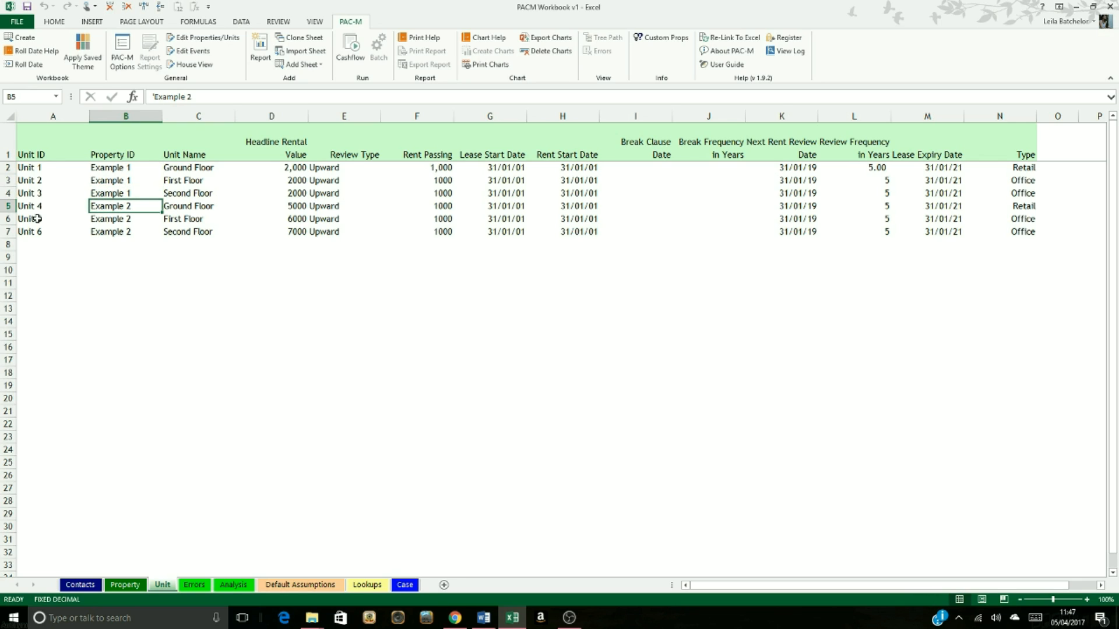
key("shift+Down")
key("shift+Down")
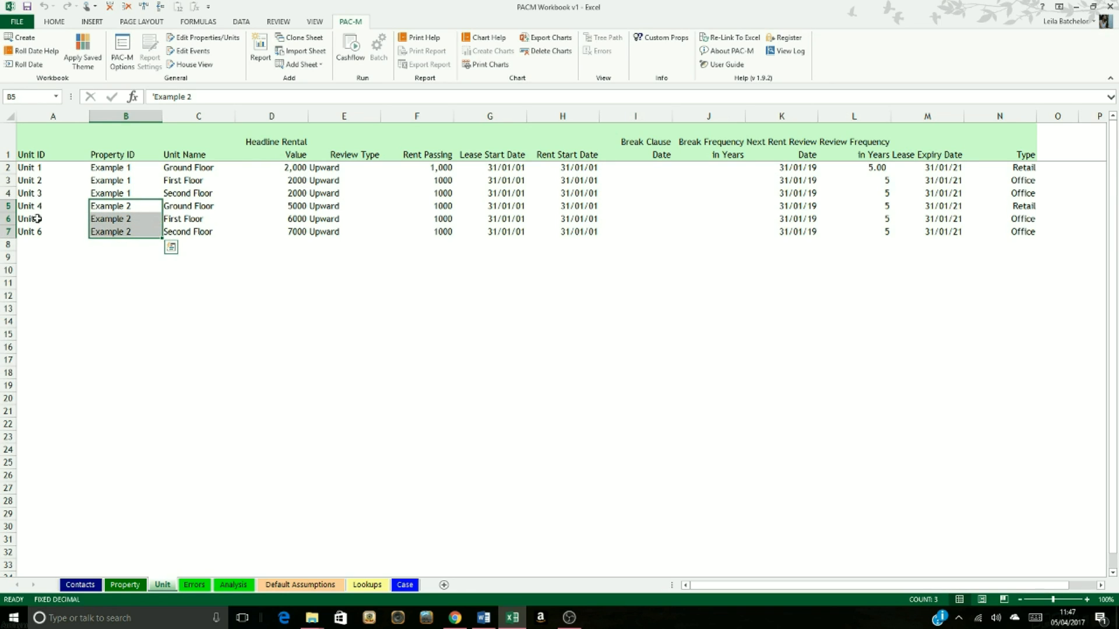
left_click(263, 208)
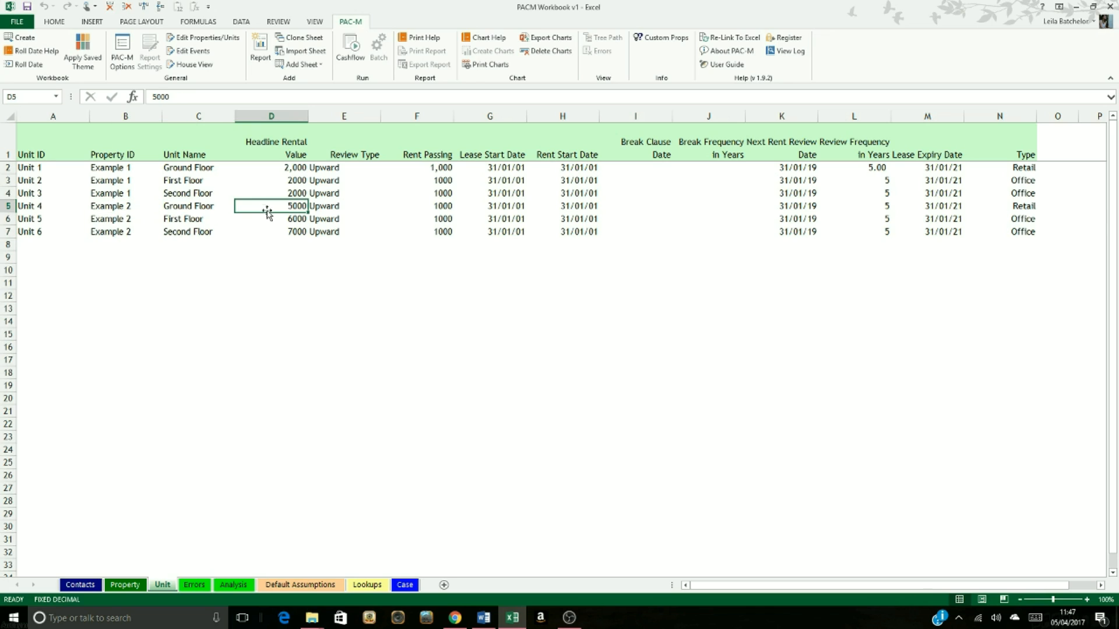
left_click(220, 249)
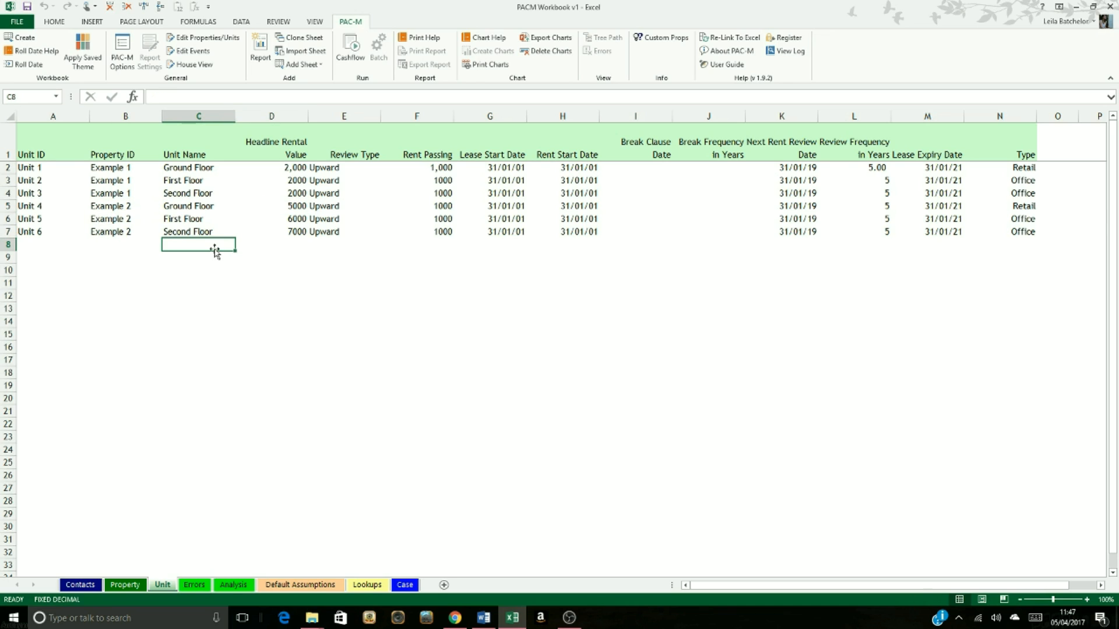